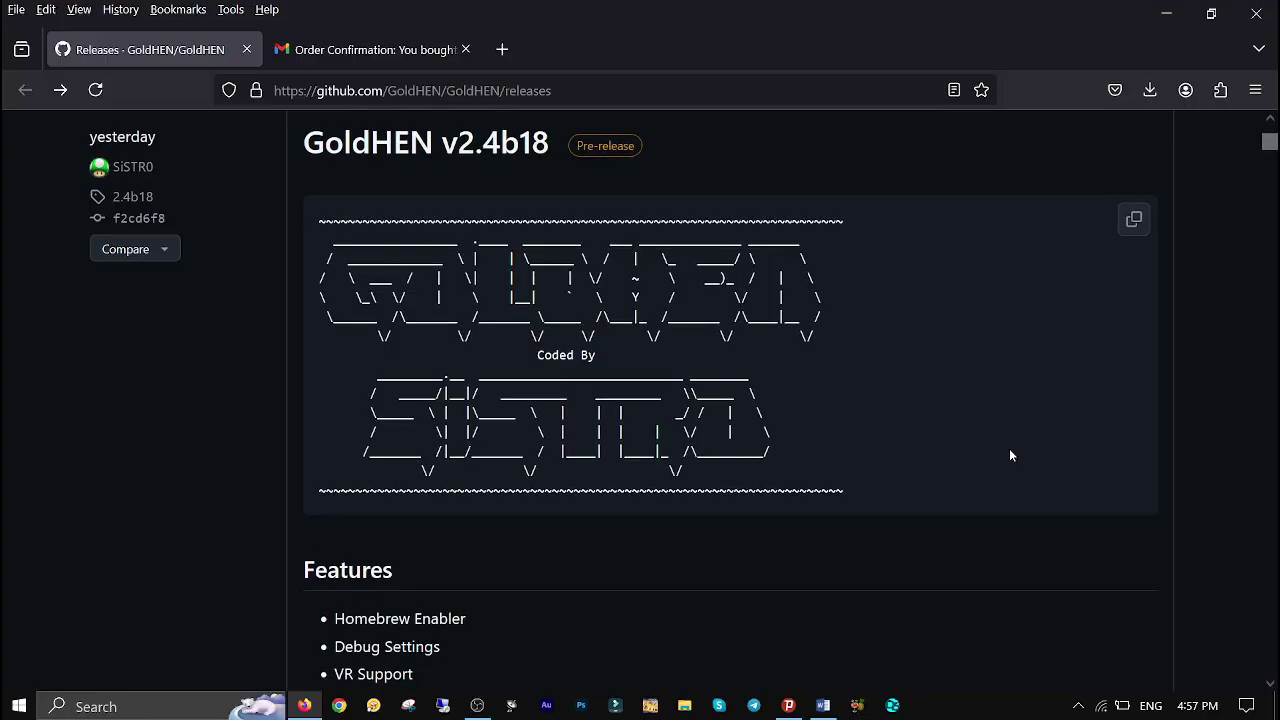
- Read through the GoldHEN v2.4b18 release notes, covering the features, warnings, supported firmware and changelog
scroll(1009, 455, "down", 2)
scroll(1009, 455, "down", 2)
scroll(1009, 455, "down", 3)
scroll(1009, 455, "down", 3)
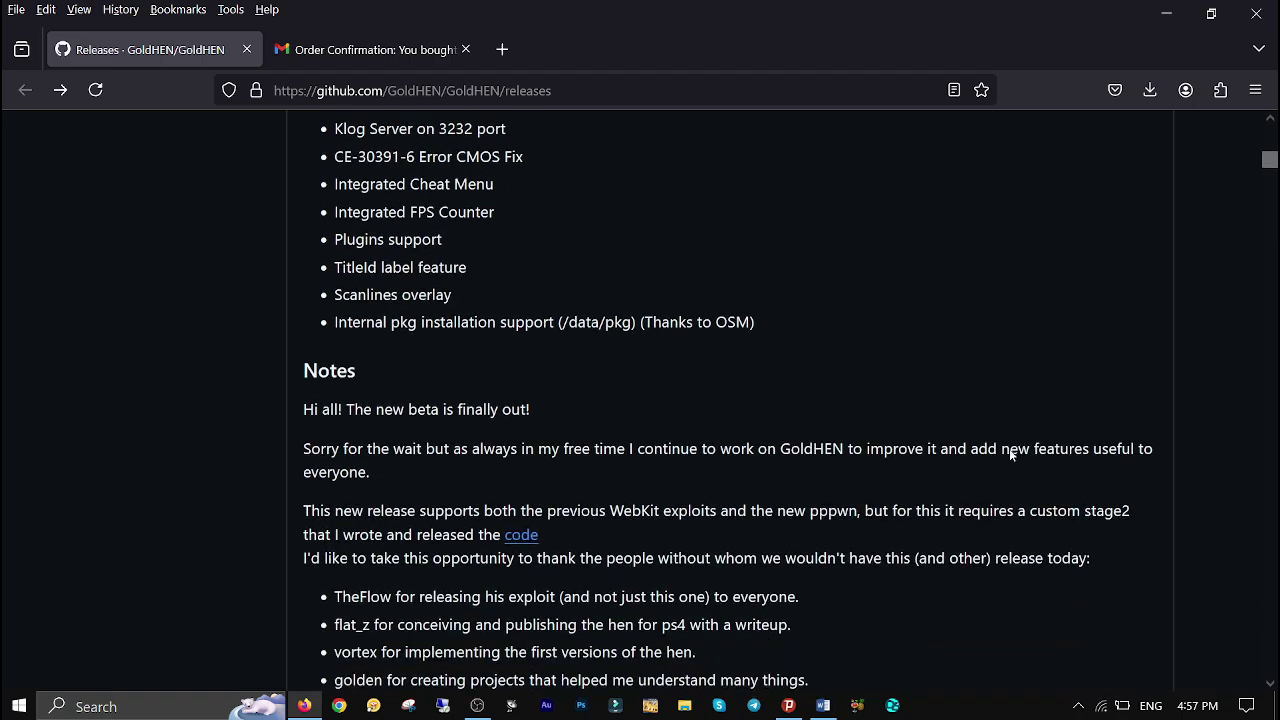
scroll(1010, 455, "down", 4)
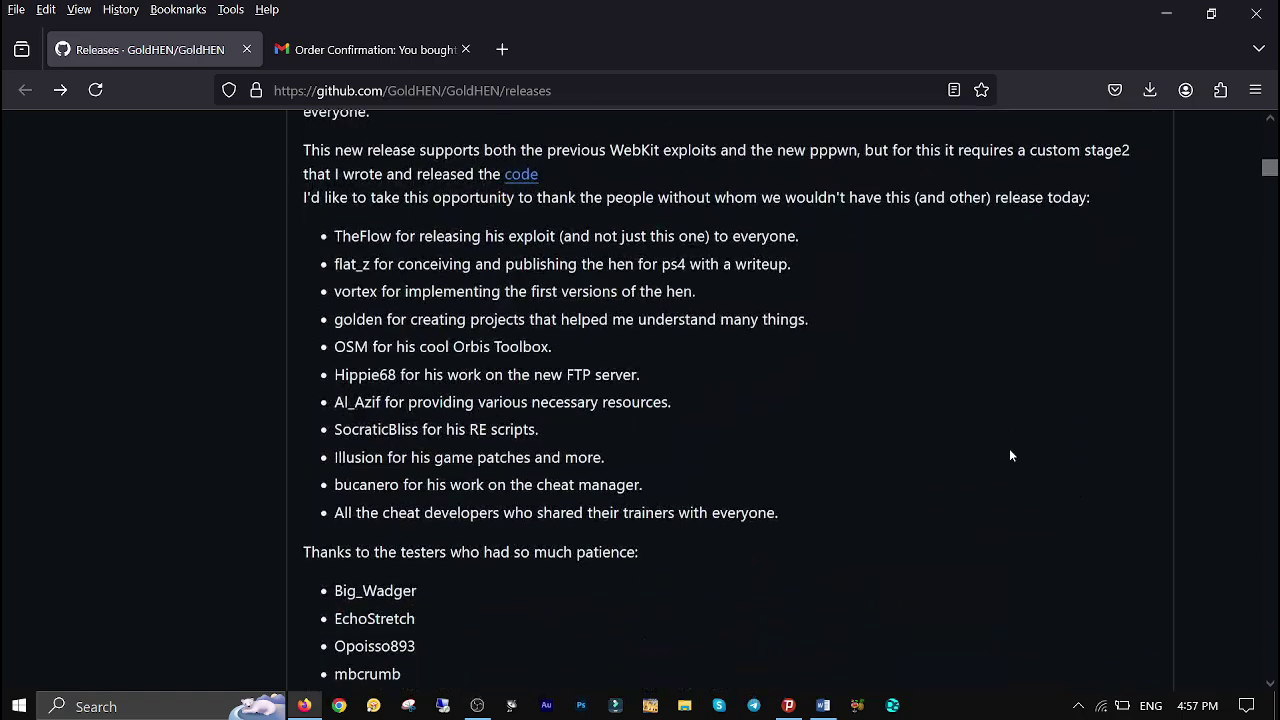
scroll(1010, 455, "down", 7)
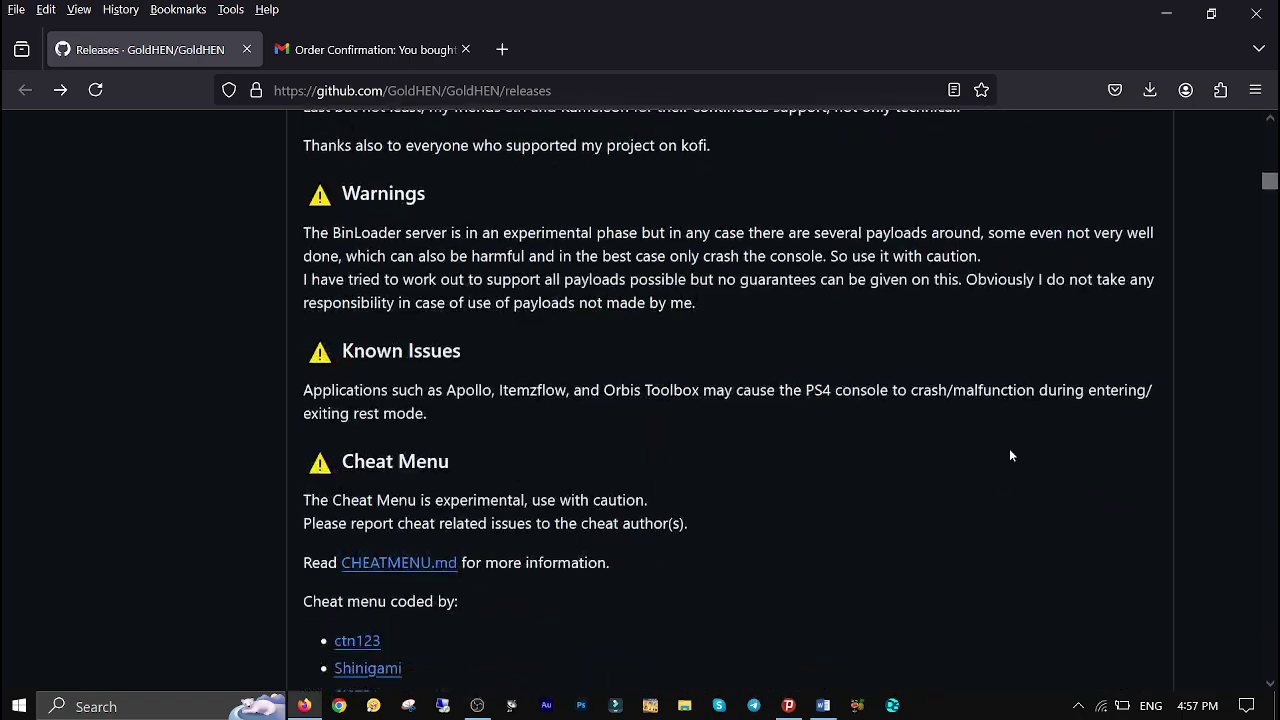
scroll(1010, 455, "down", 5)
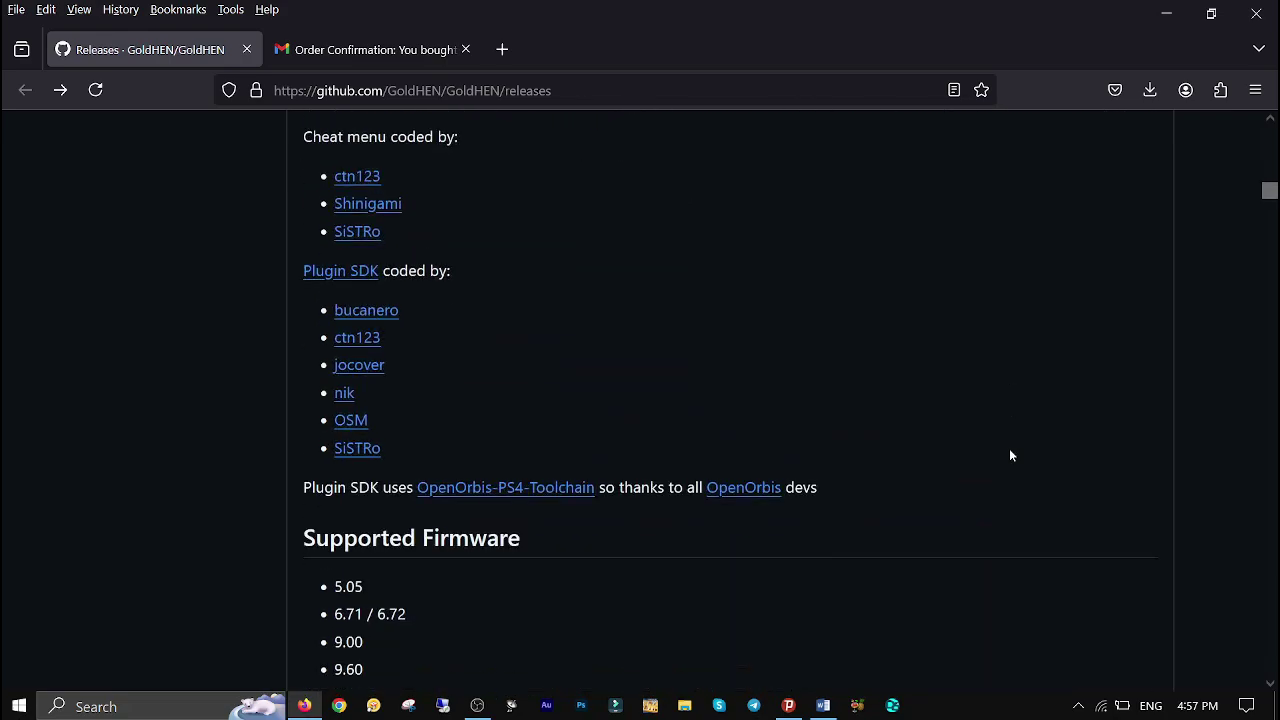
scroll(1010, 455, "down", 5)
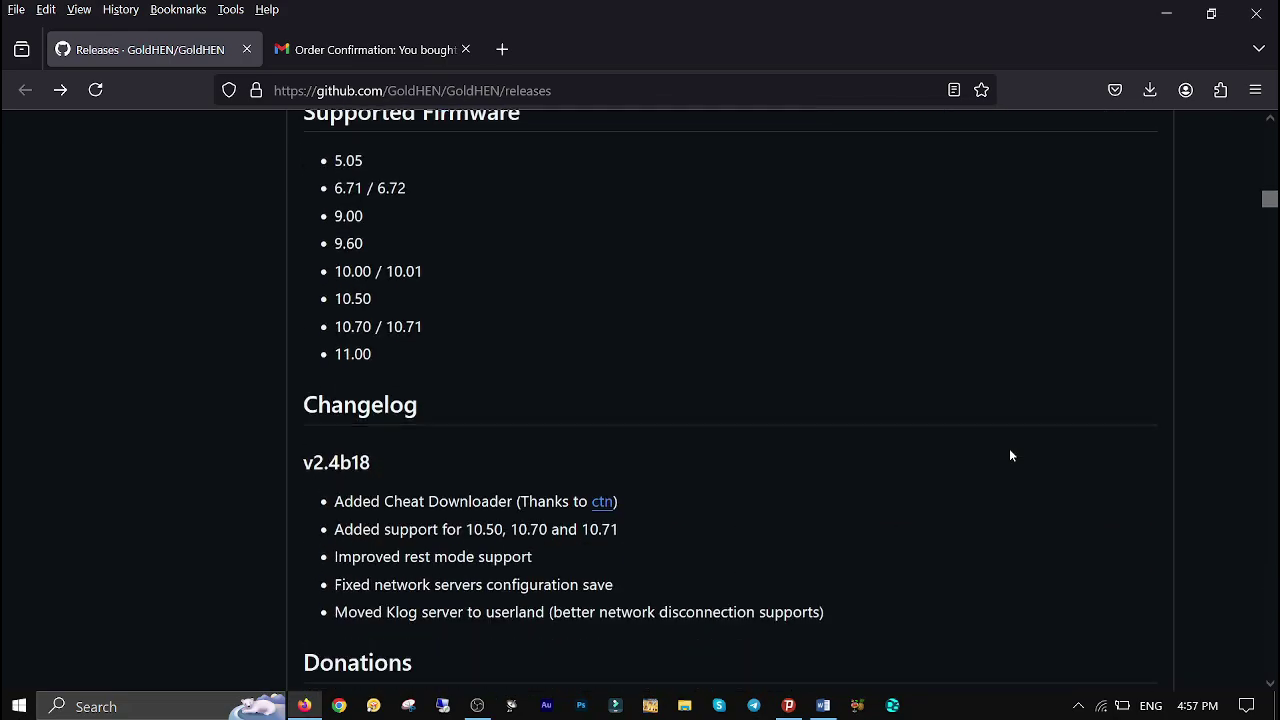
scroll(1010, 455, "down", 3)
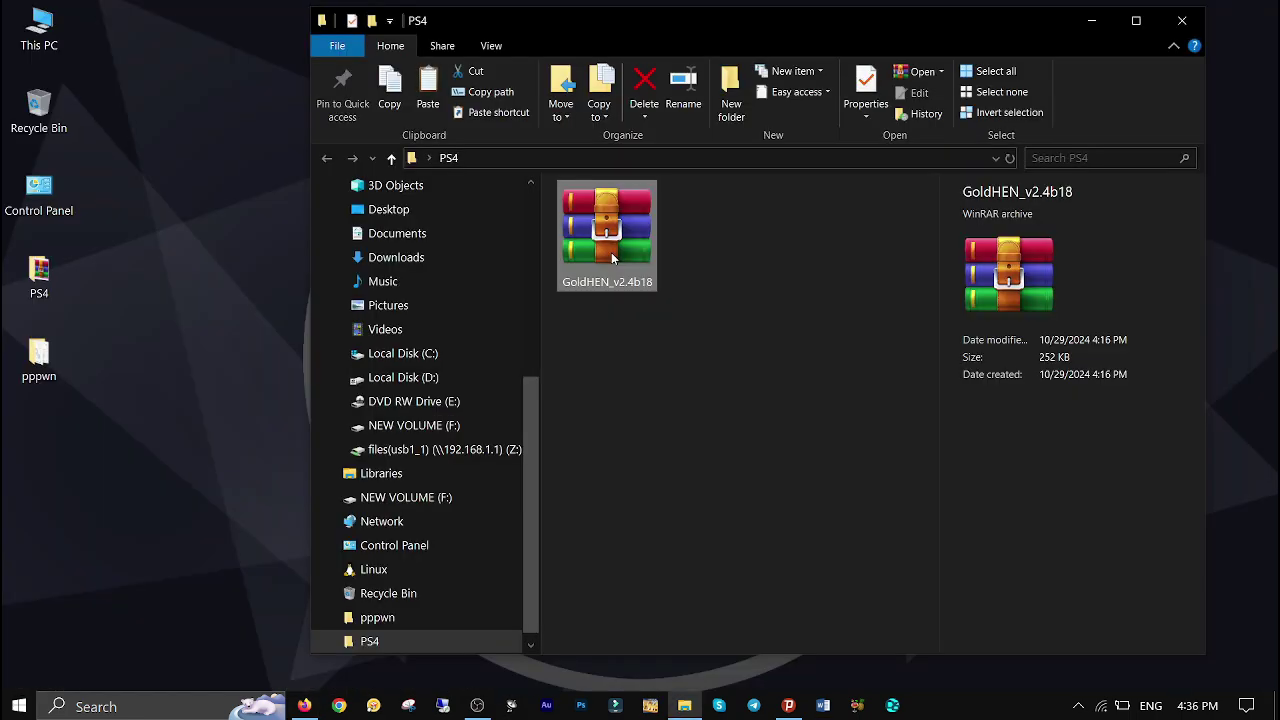
- Extract the GoldHEN_v2.4b18 archive directly into the PS4 folder
right_click(611, 252)
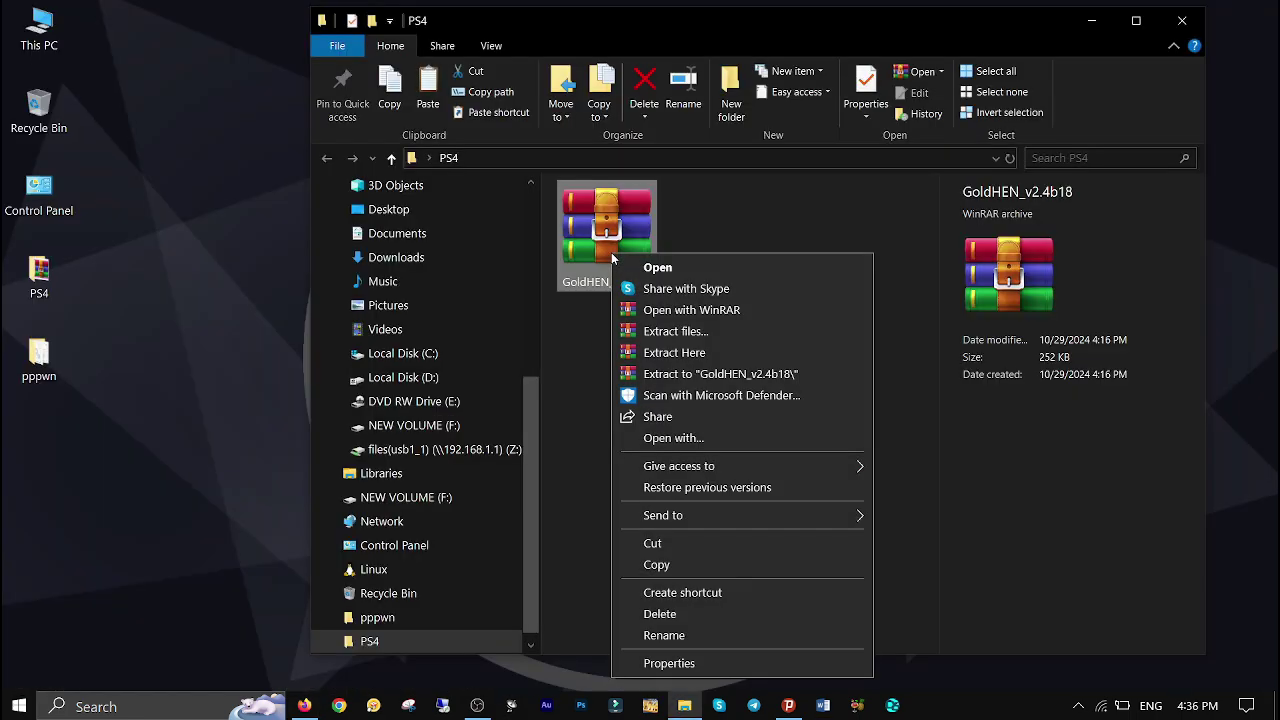
left_click(704, 354)
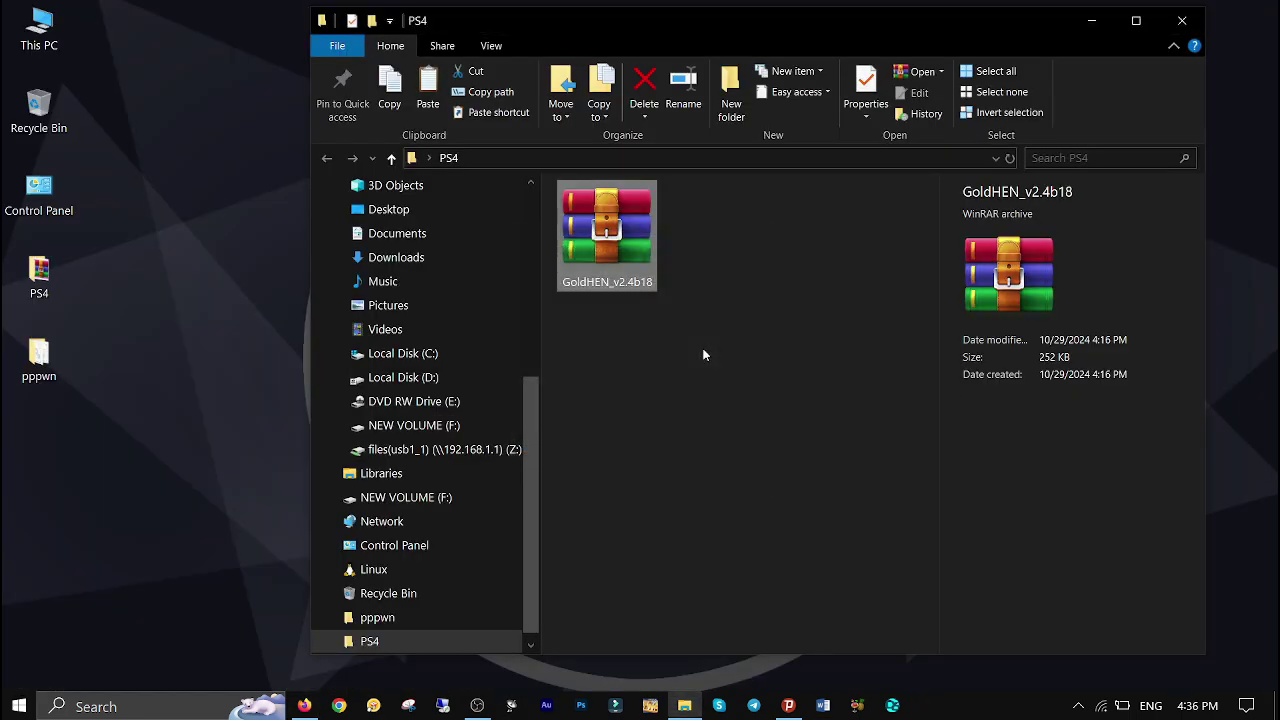
left_click(730, 522)
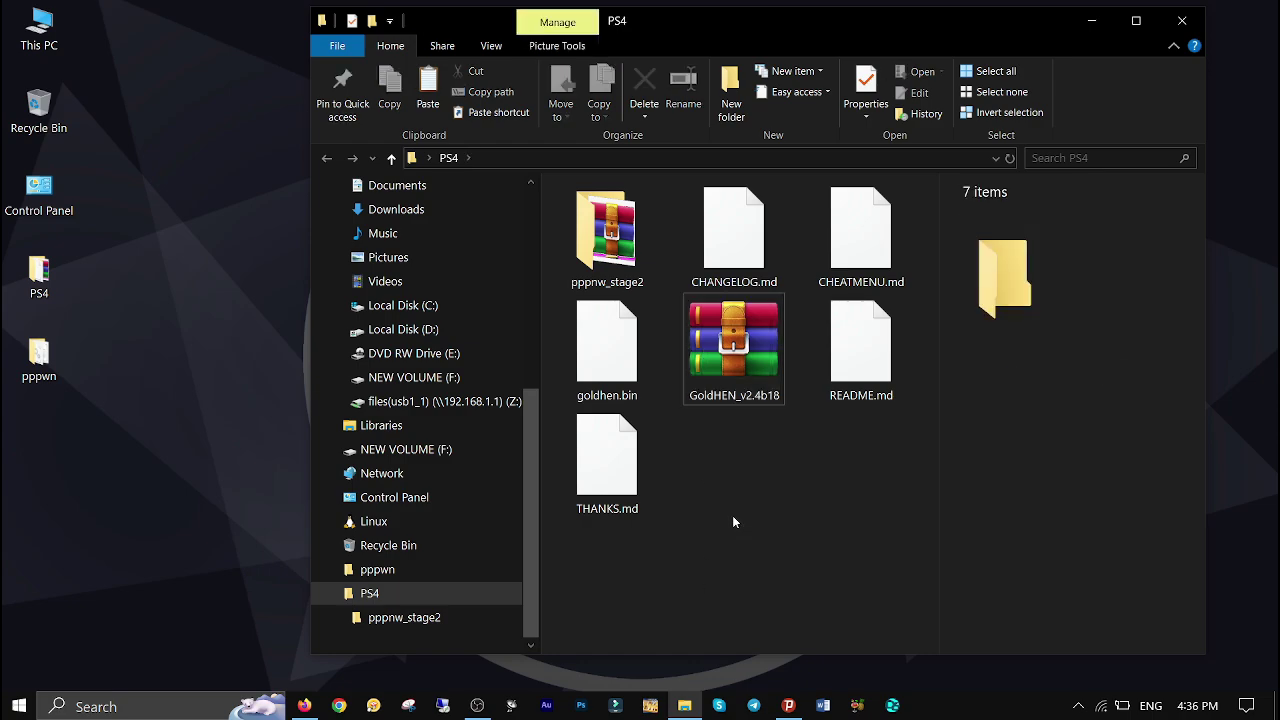
- Copy goldhen.bin from the PS4 folder to the root of the USB drive NEW VOLUME (F:) and close the drive window
left_click(609, 362)
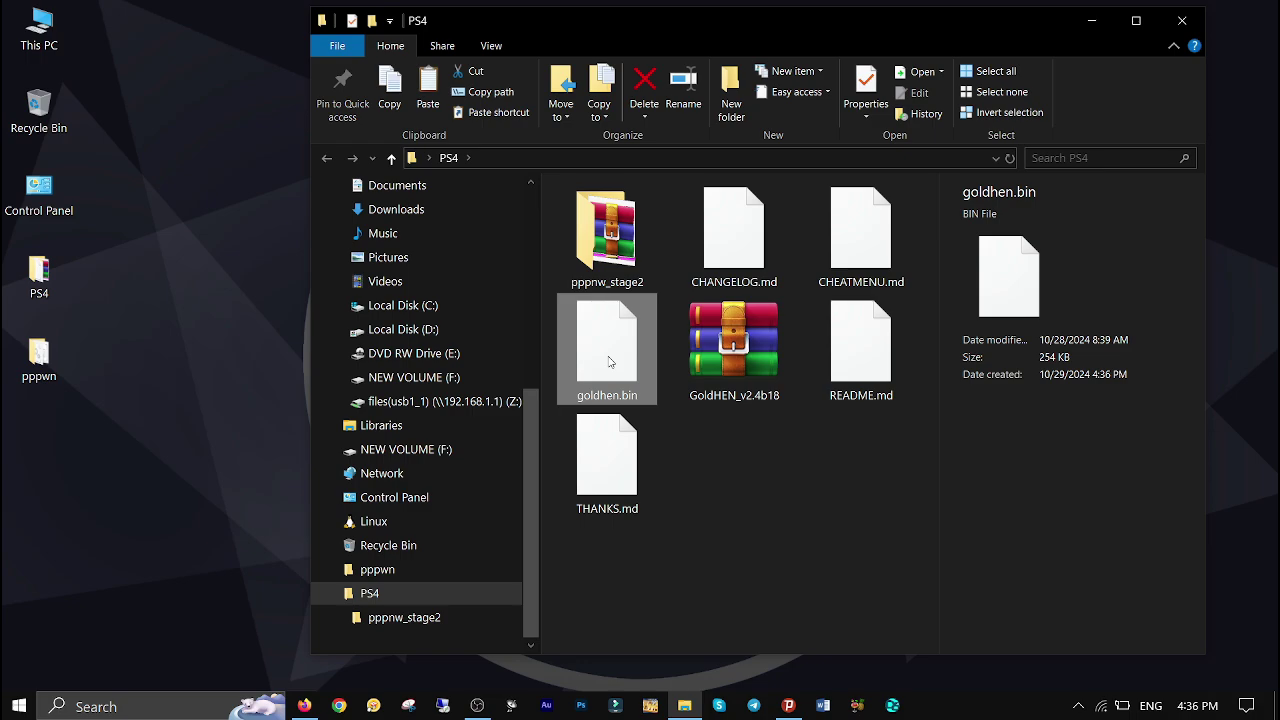
right_click(609, 362)
left_click(710, 574)
left_click(24, 20)
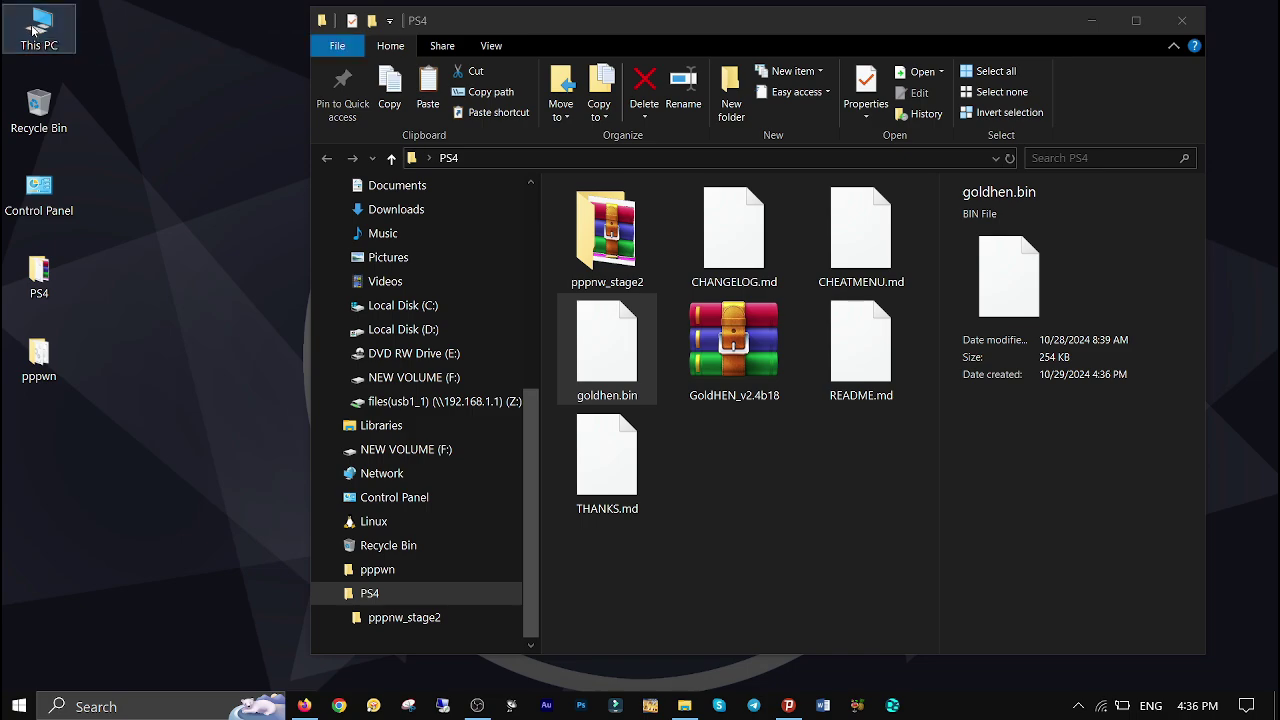
double_click(33, 30)
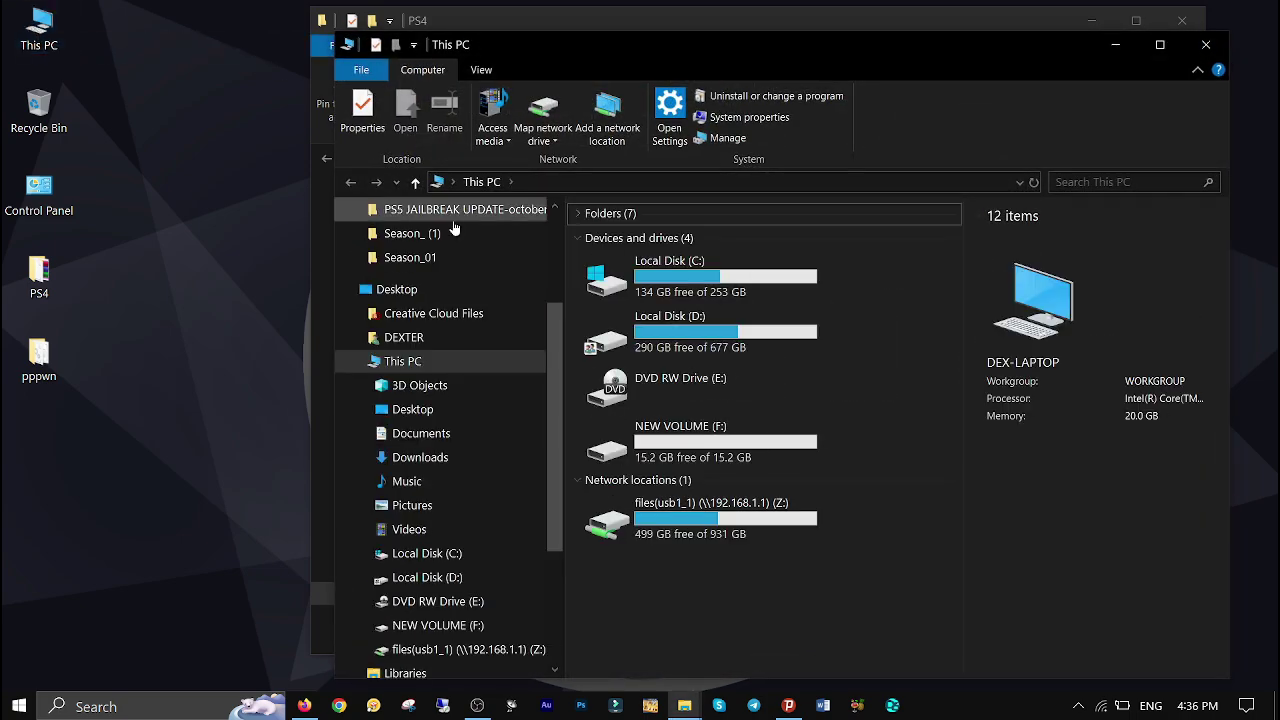
left_click(718, 436)
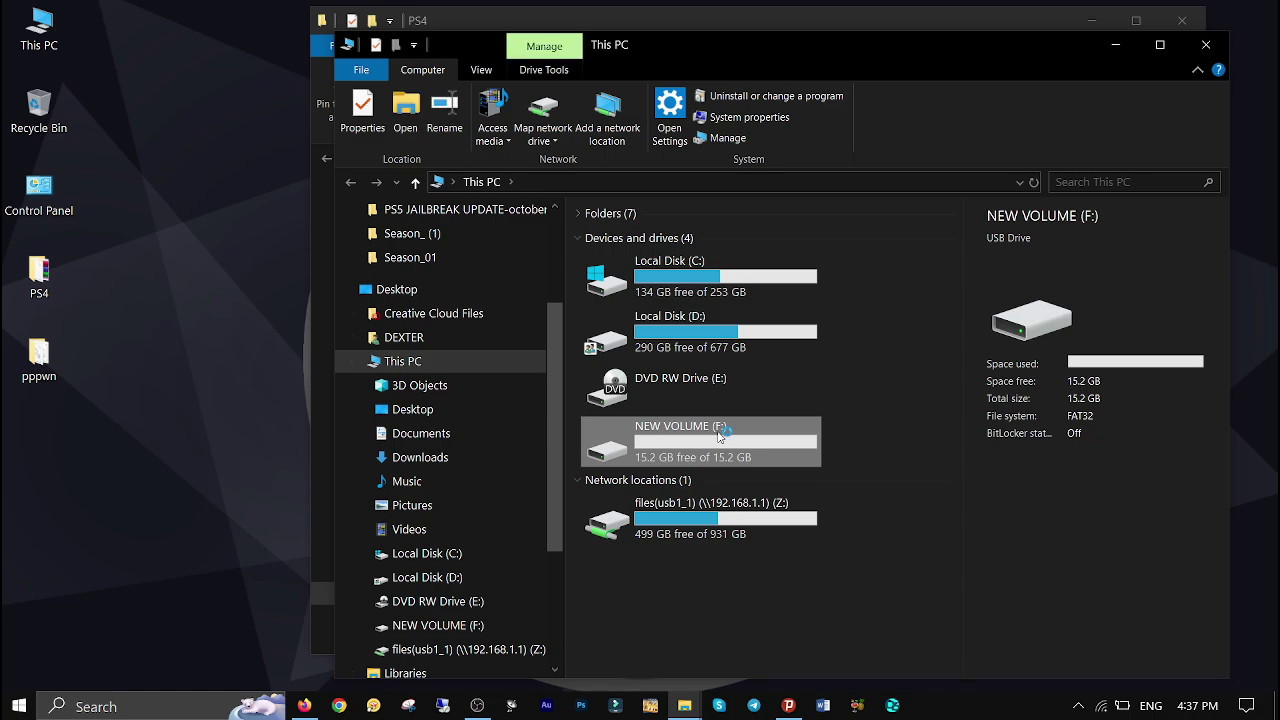
right_click(657, 344)
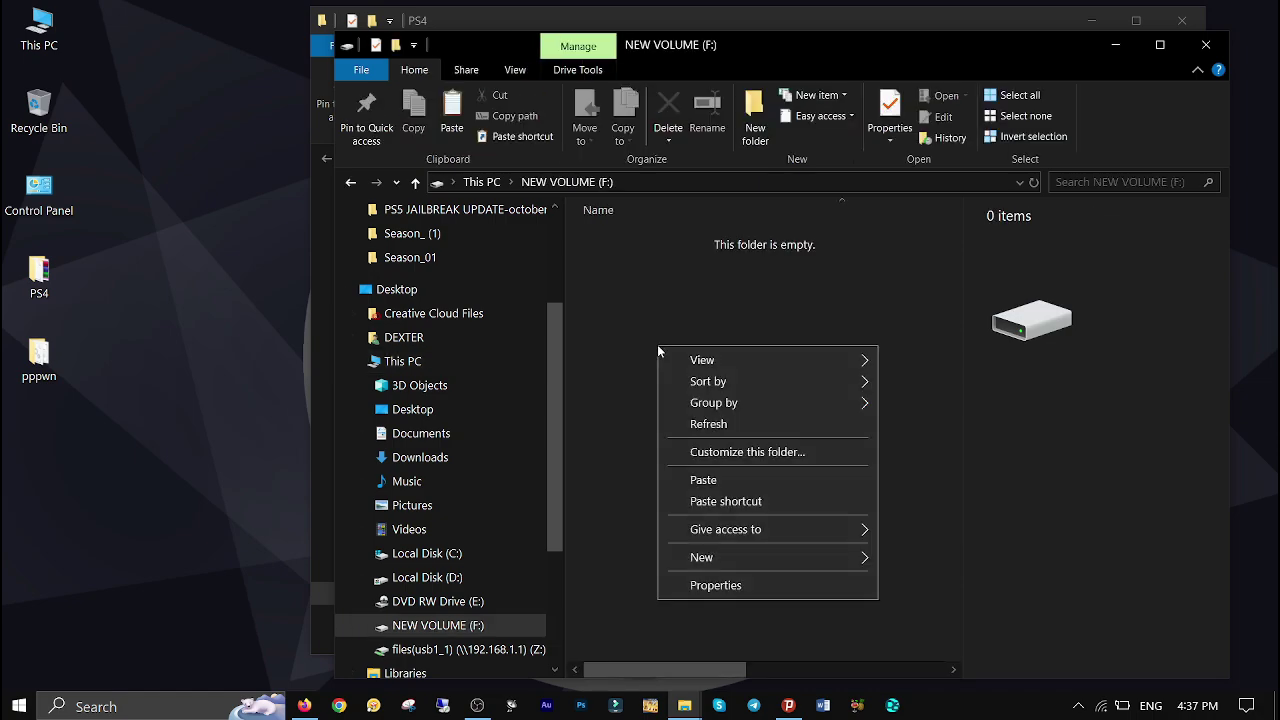
left_click(761, 477)
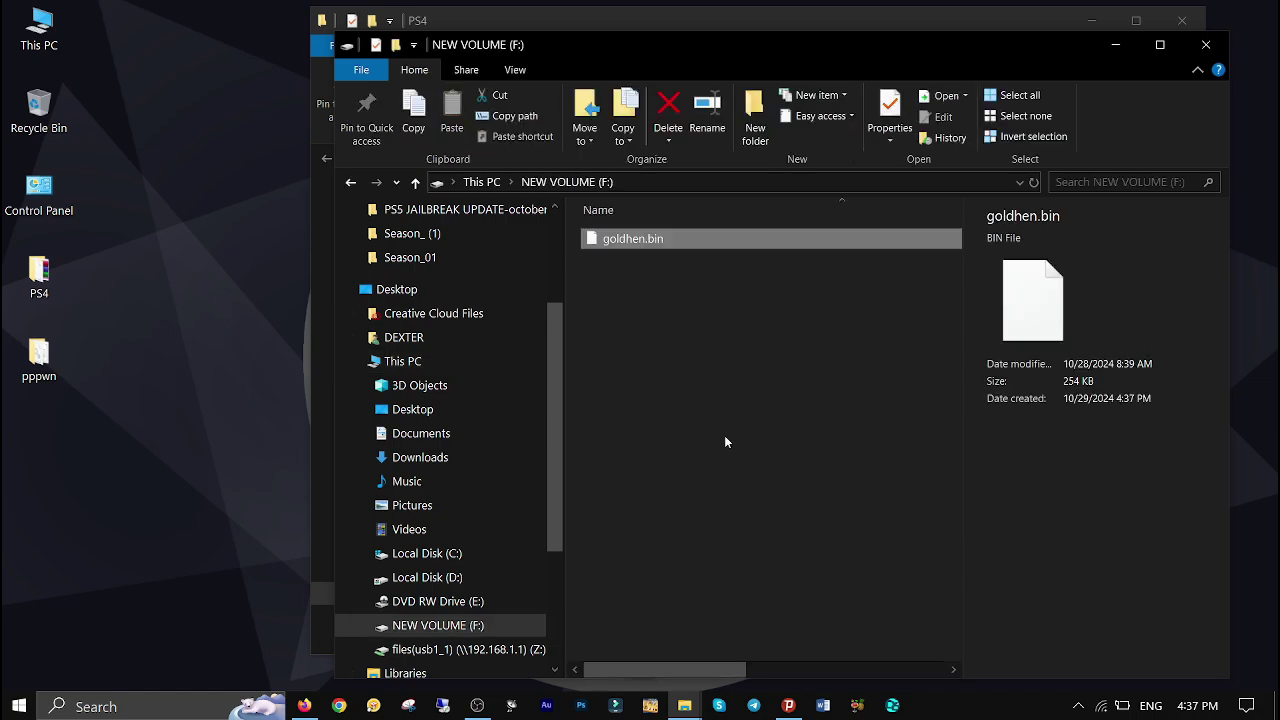
left_click(1207, 44)
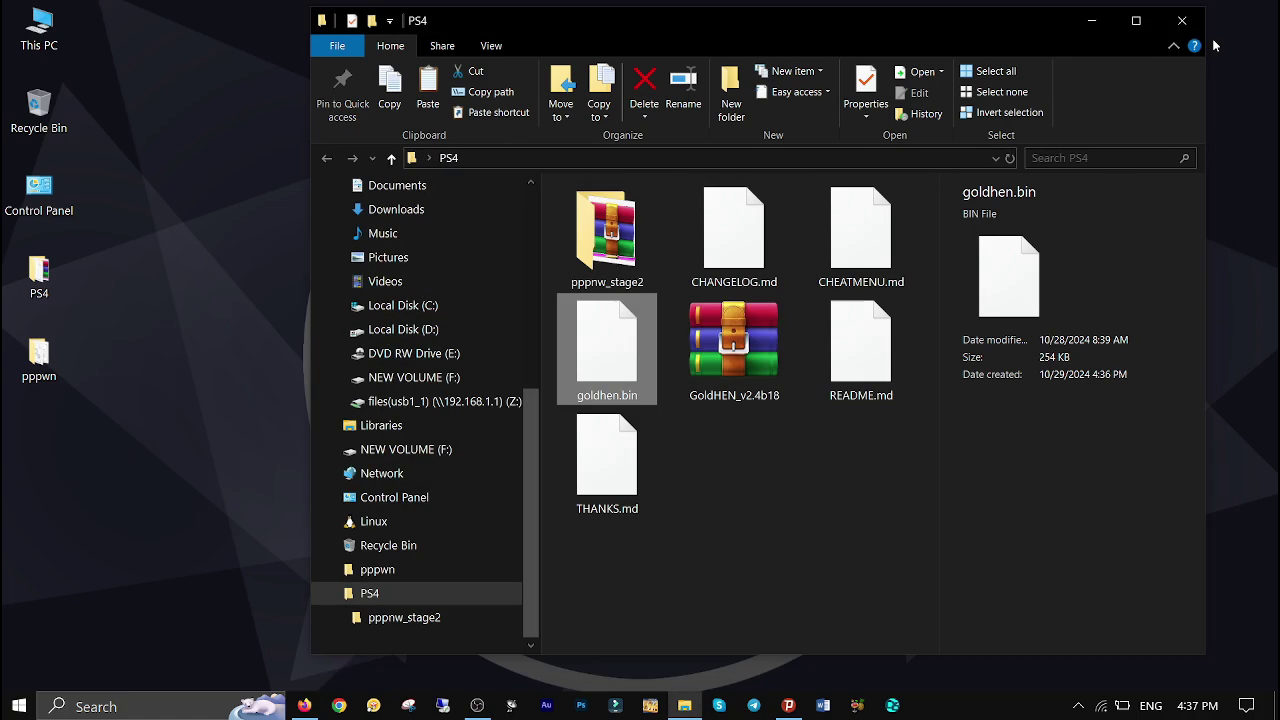
- Extract the stage2_v1.03 archive in place inside the pppnw_stage2 folder
left_click(725, 495)
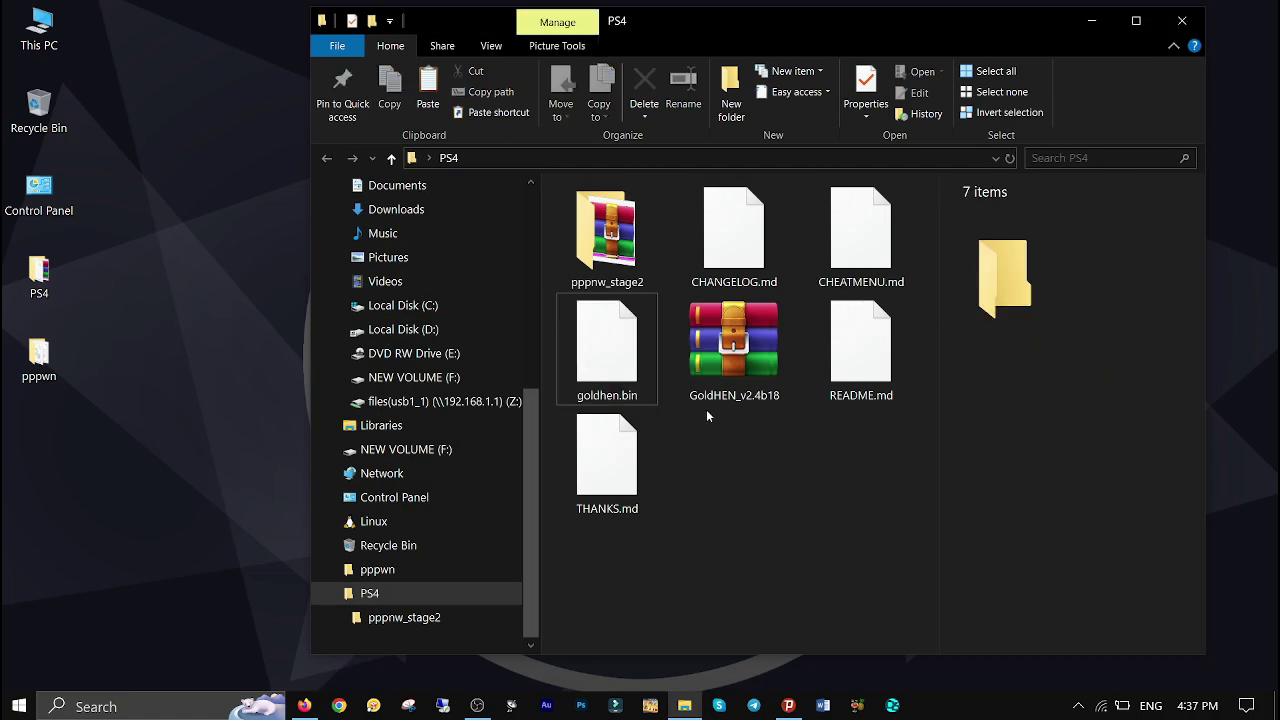
left_click(608, 254)
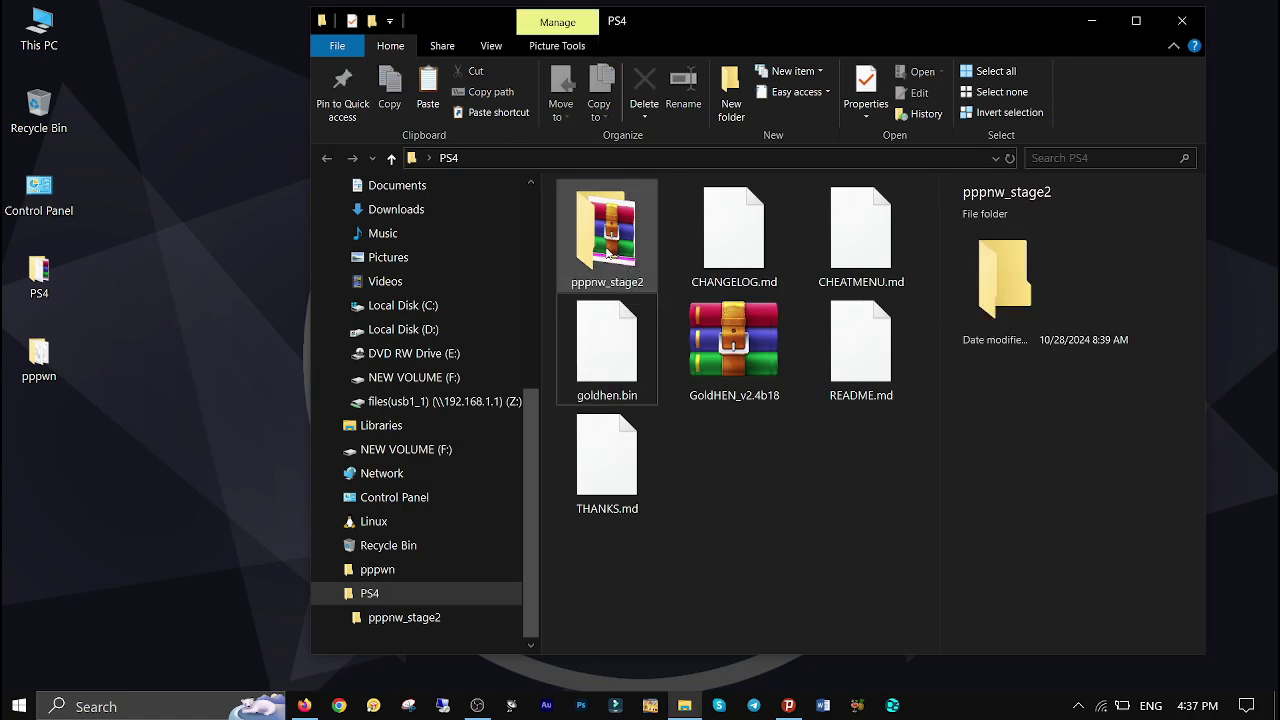
double_click(606, 252)
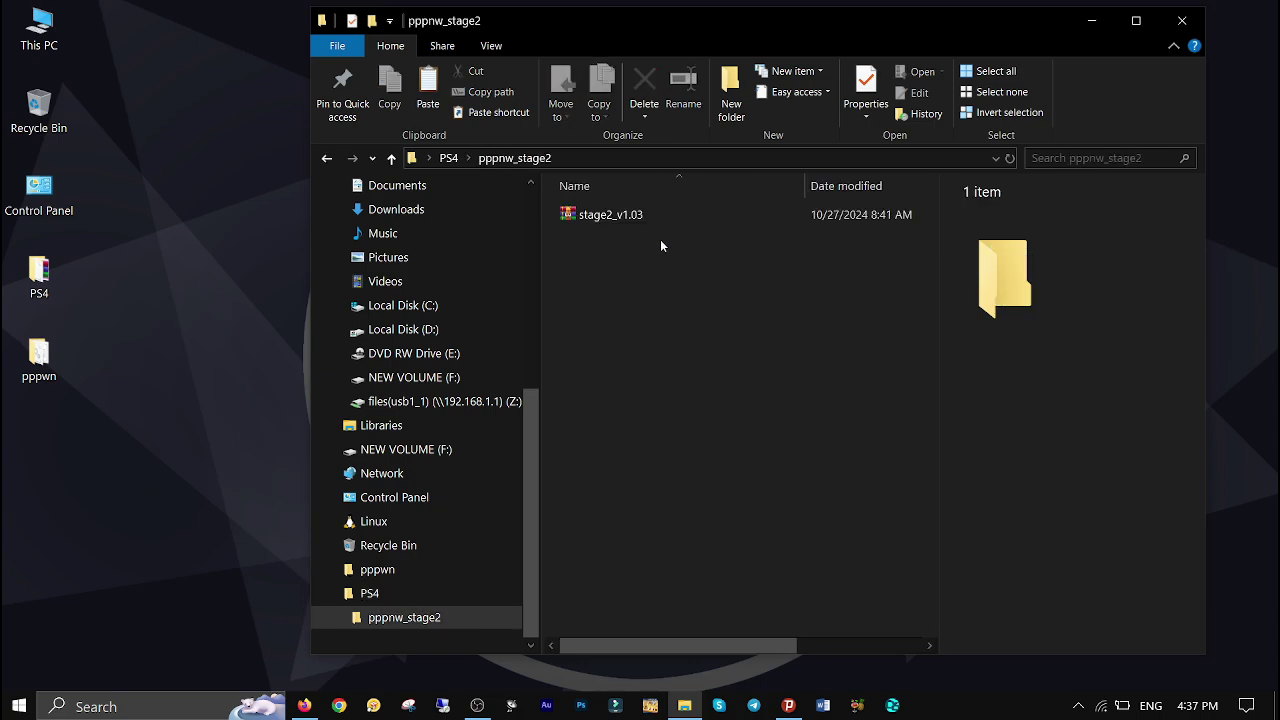
left_click(590, 215)
right_click(591, 216)
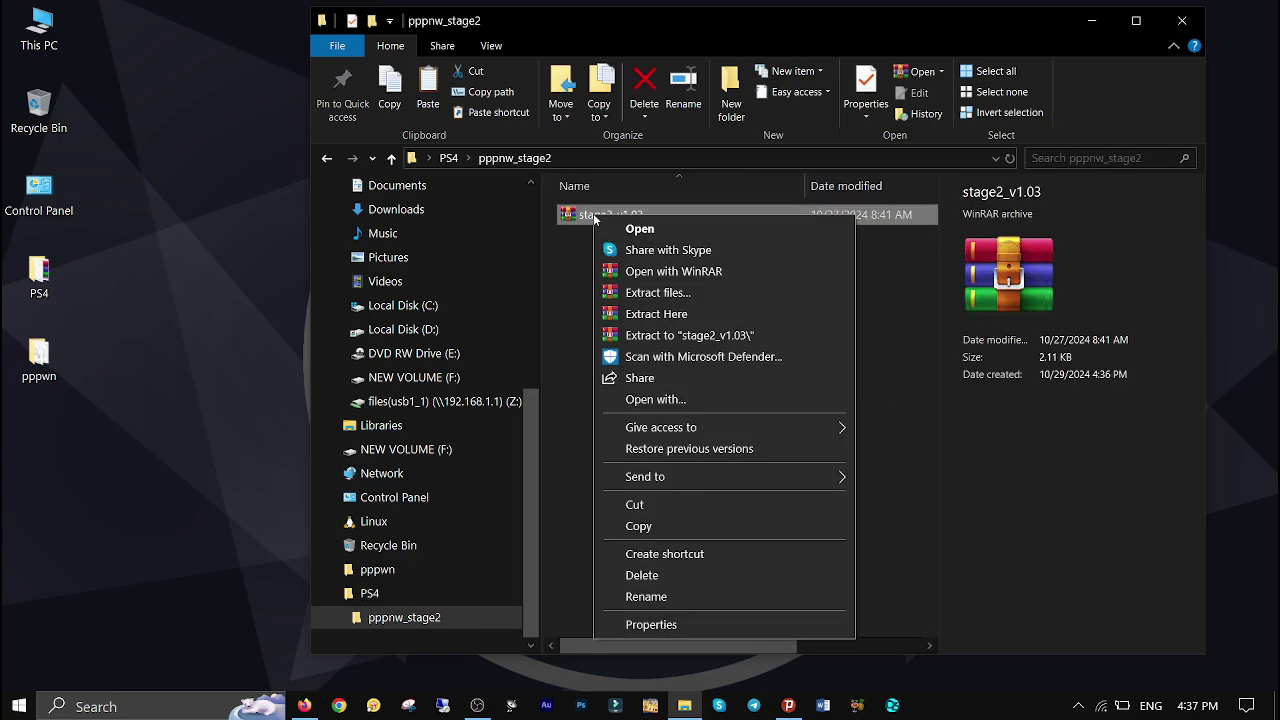
left_click(685, 314)
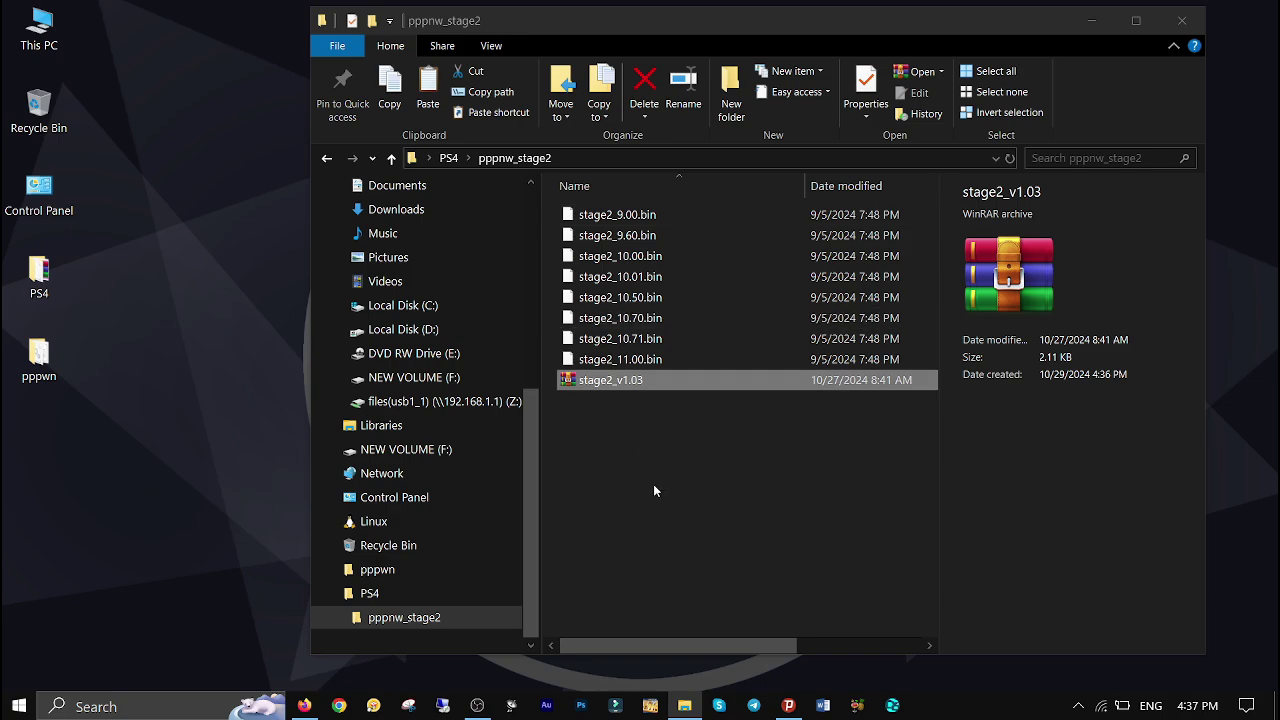
left_click(653, 484)
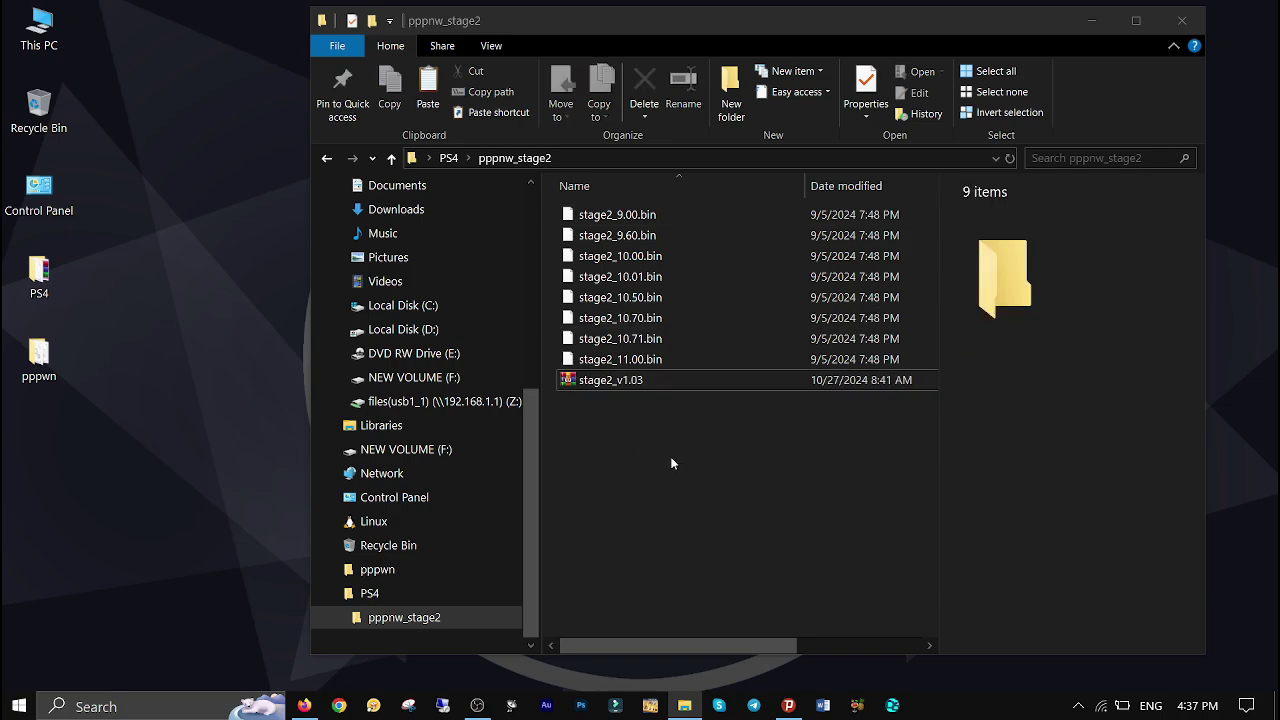
- Move stage2_11.00.bin from the pppnw_stage2 folder into the pppwn folder on the desktop
left_click(630, 364)
right_click(629, 361)
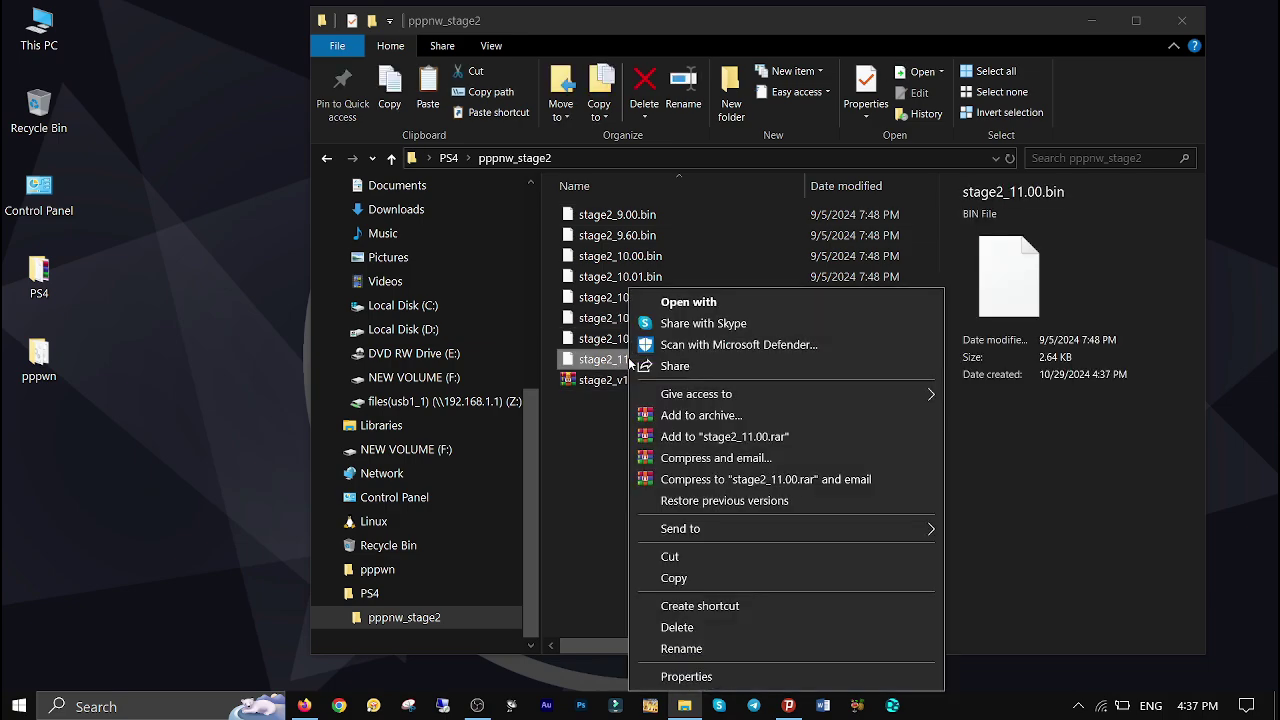
left_click(677, 557)
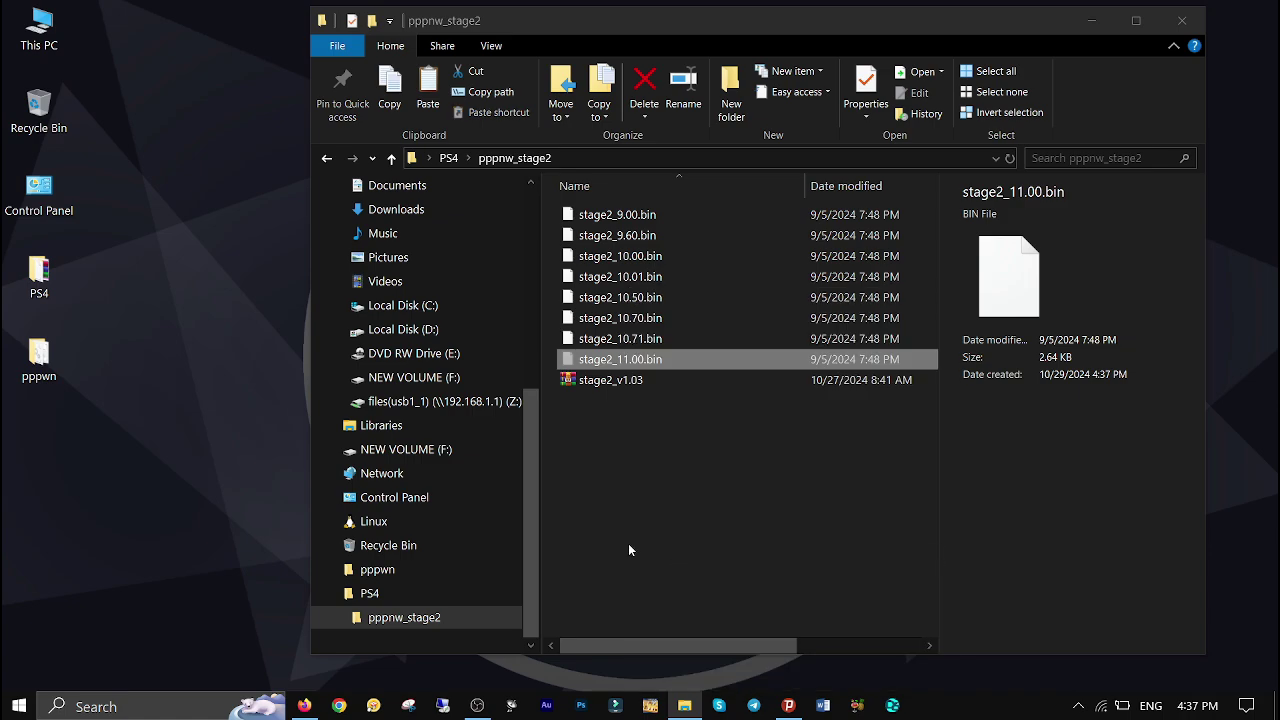
left_click(38, 365)
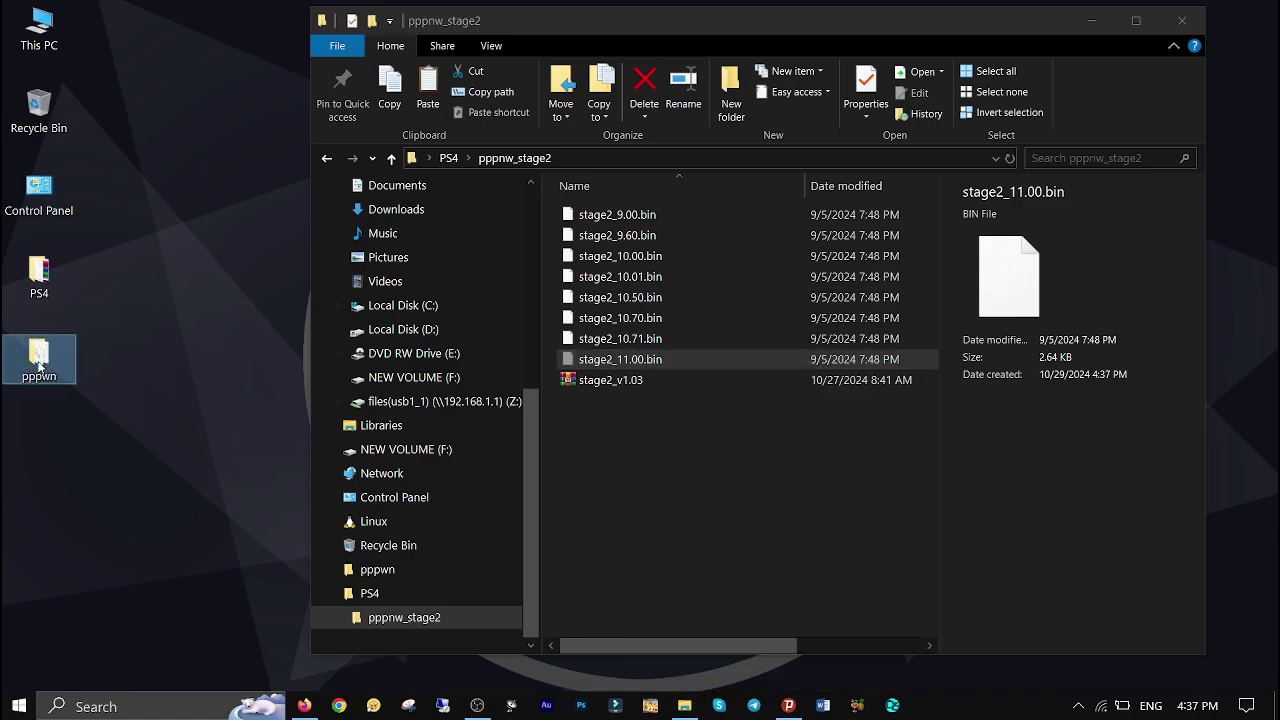
double_click(38, 365)
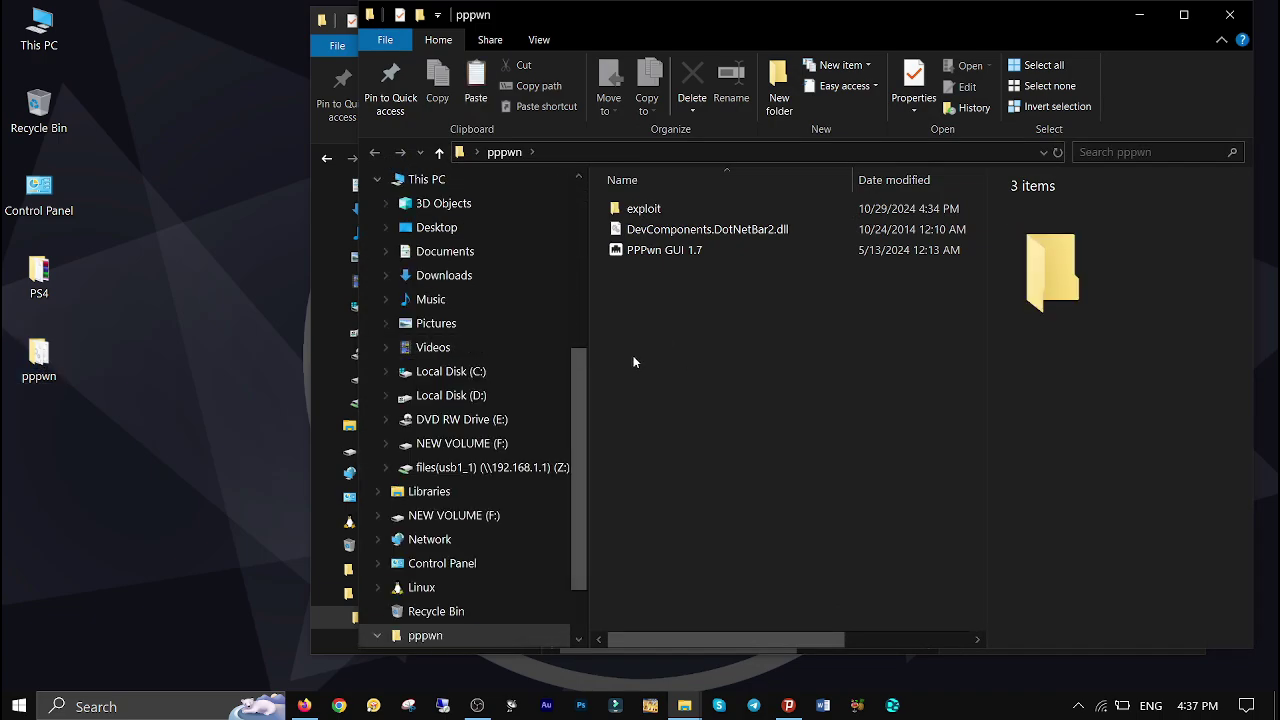
right_click(679, 339)
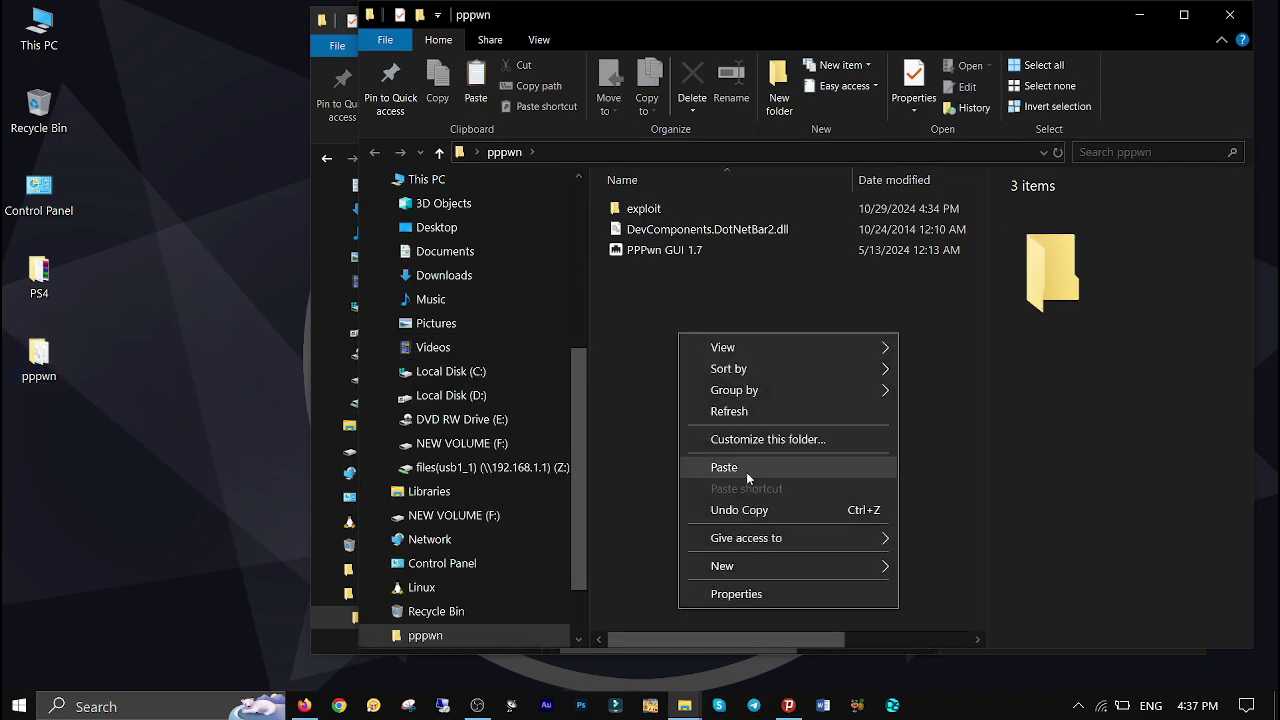
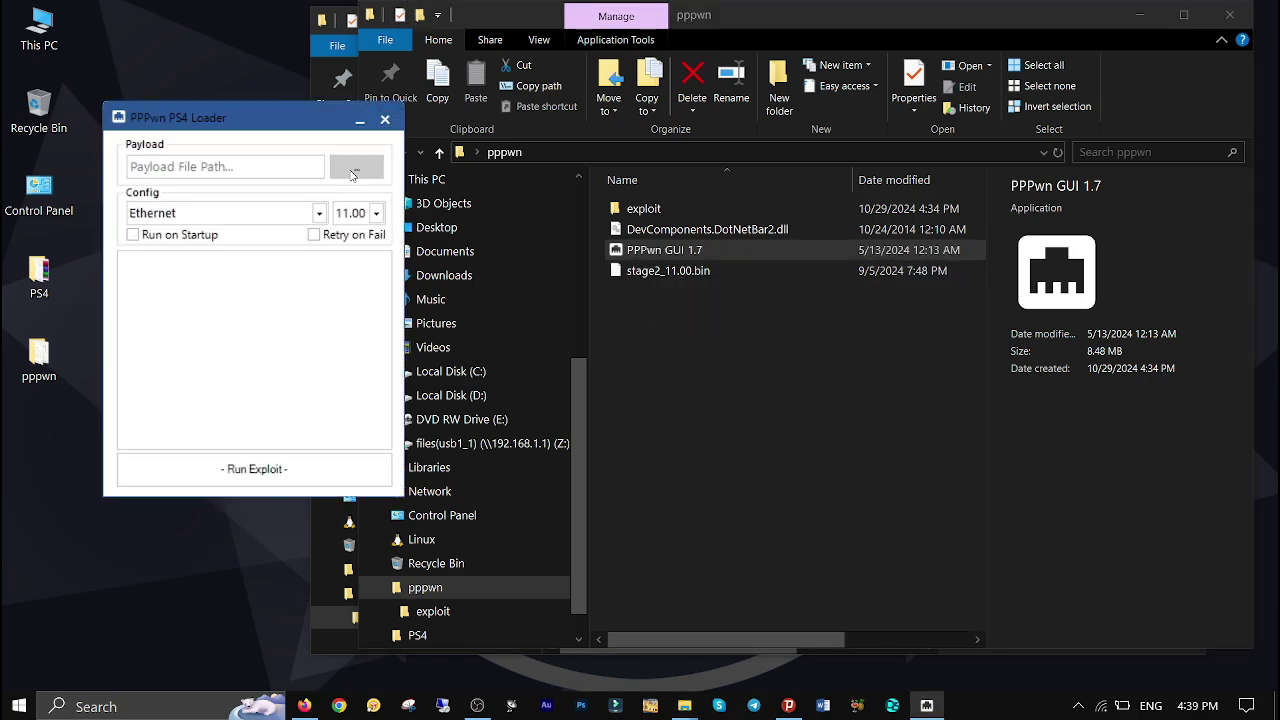
- Load stage2_11.00.bin from the pppwn folder as the PPPwn payload and open the list of network adapters
left_click(354, 168)
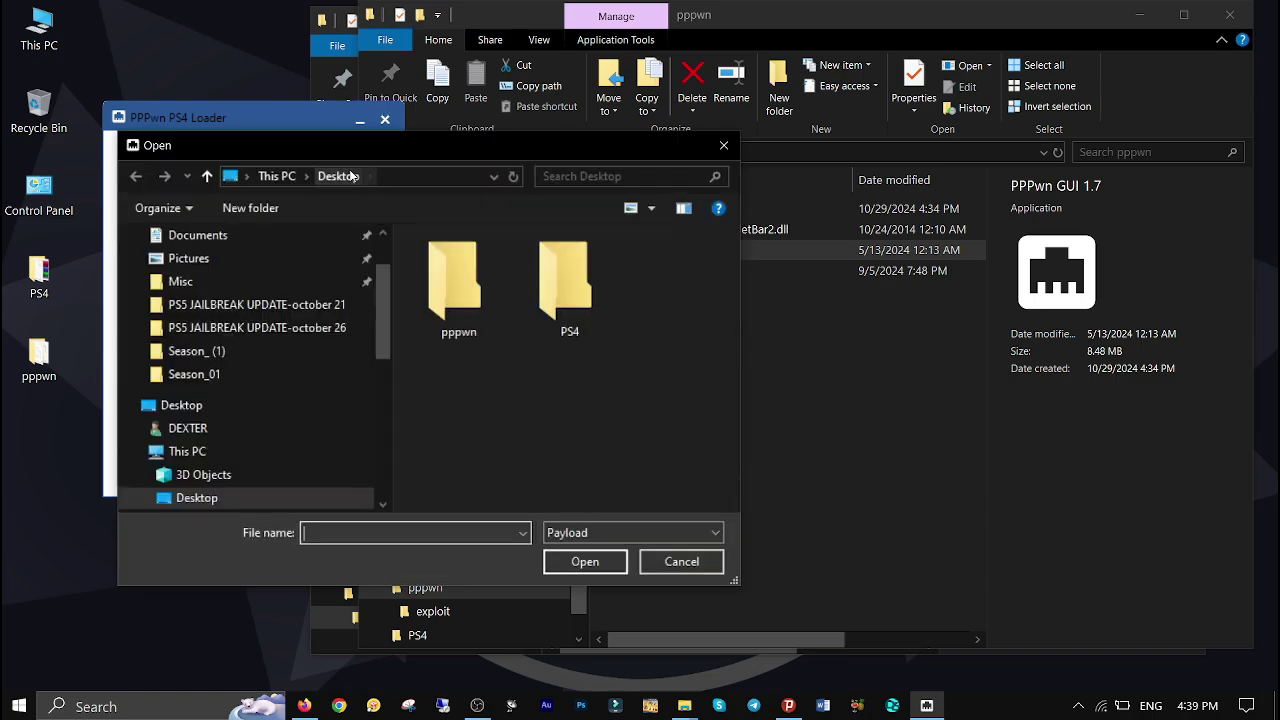
double_click(436, 300)
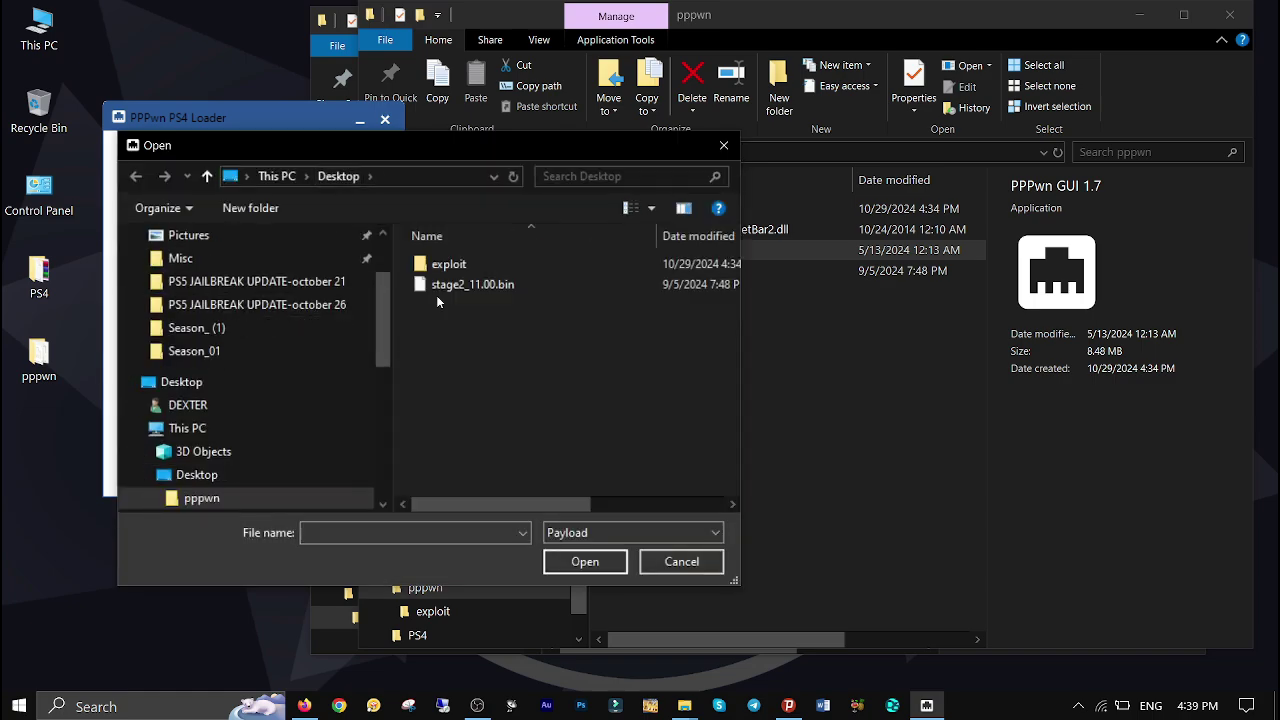
left_click(481, 288)
double_click(479, 285)
left_click(320, 214)
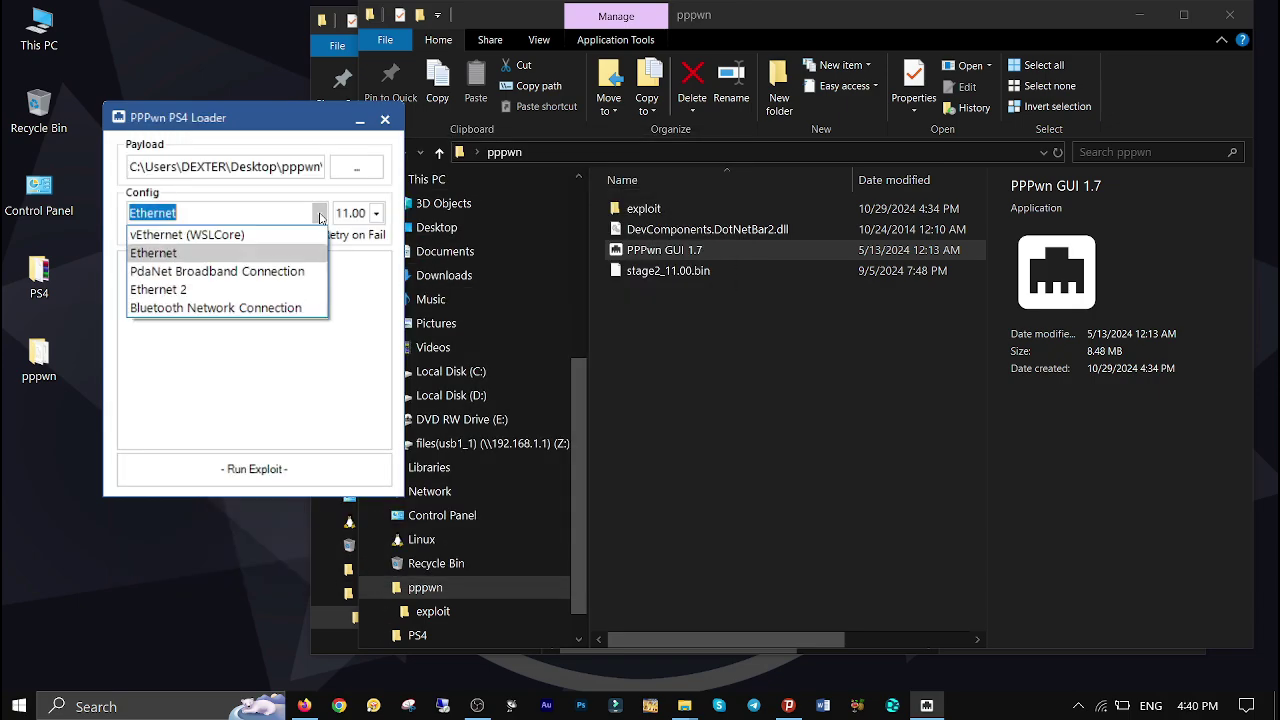
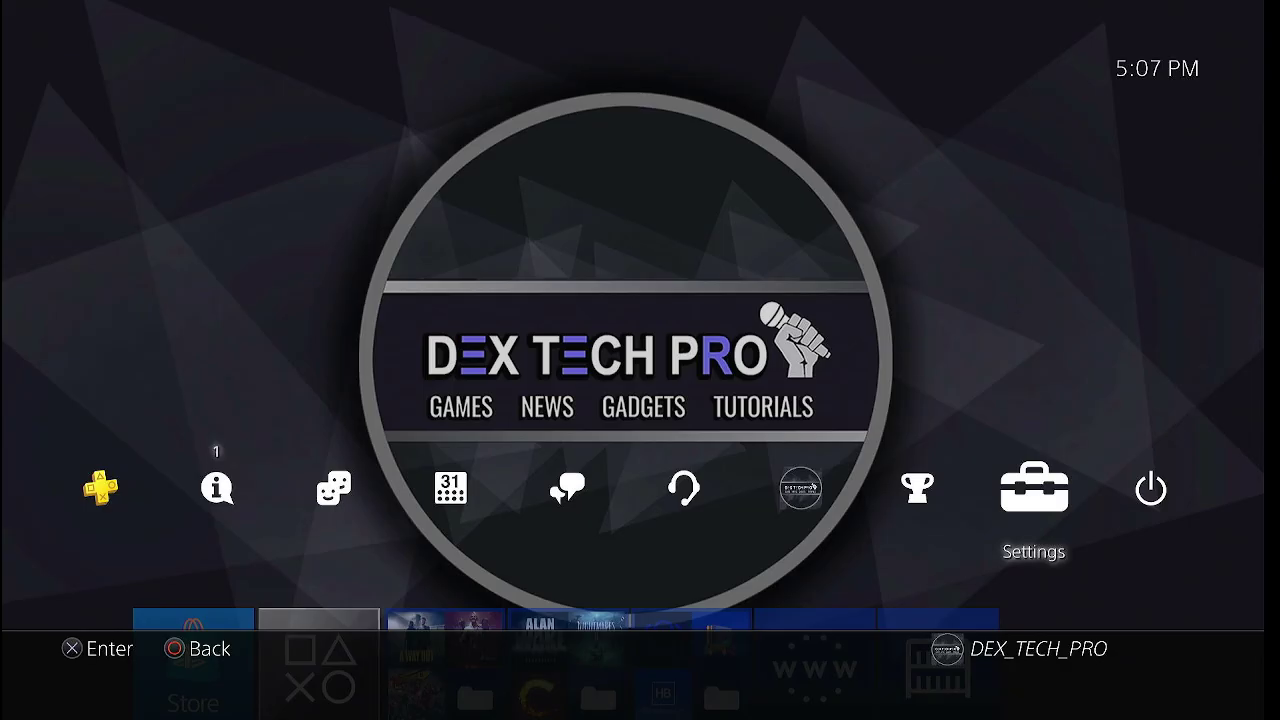
- Open the console's network settings and start setting up an Internet connection over a LAN cable
key("Return")
key("Down")
key("Down")
key("Down")
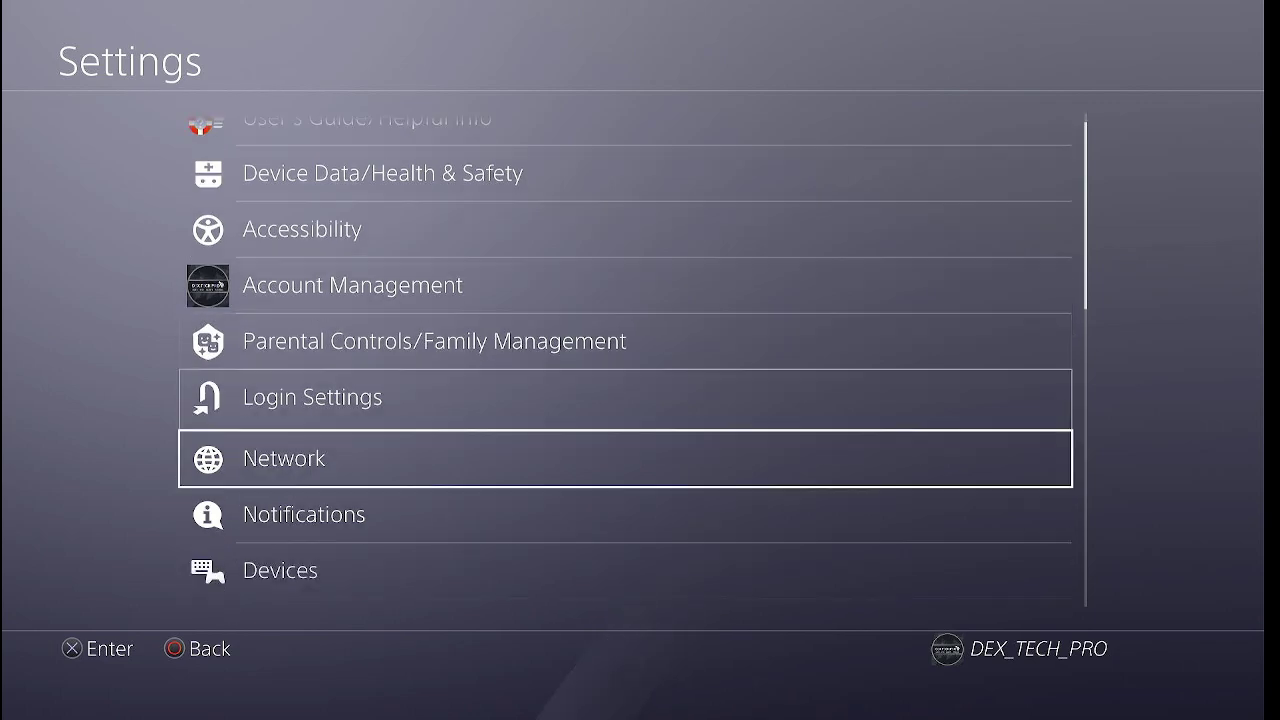
key("Return")
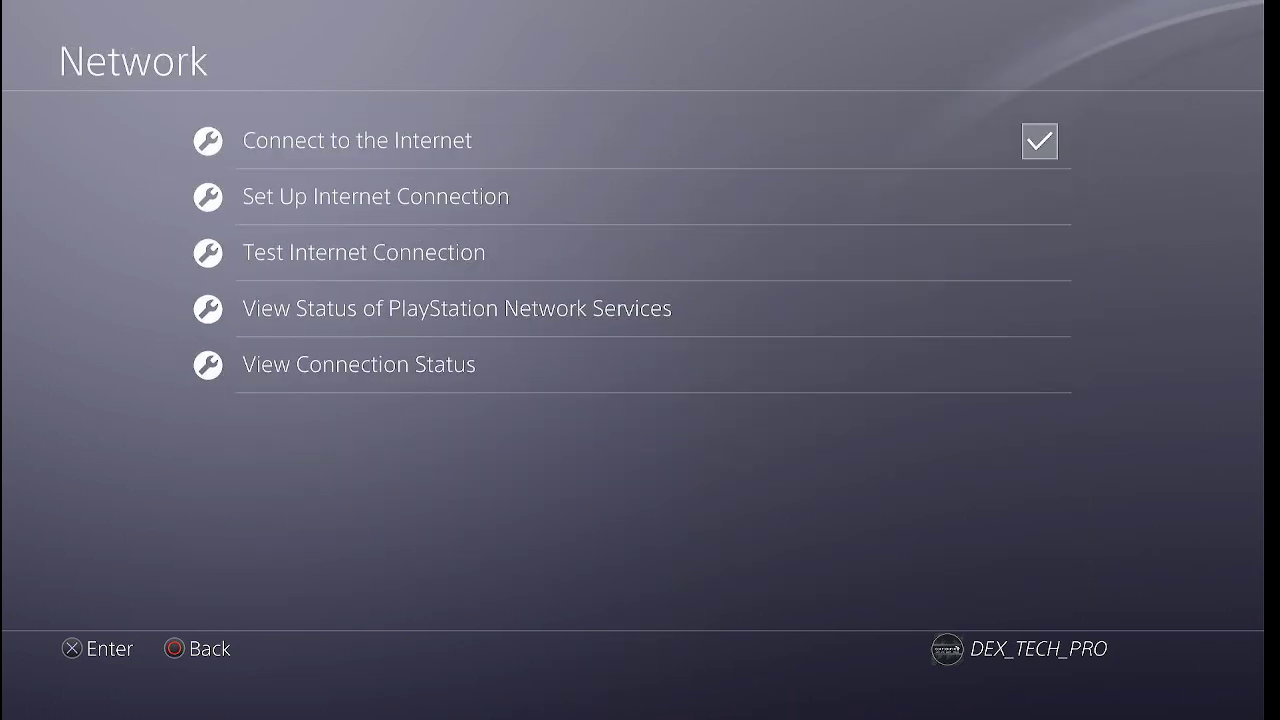
key("Down")
key("Return")
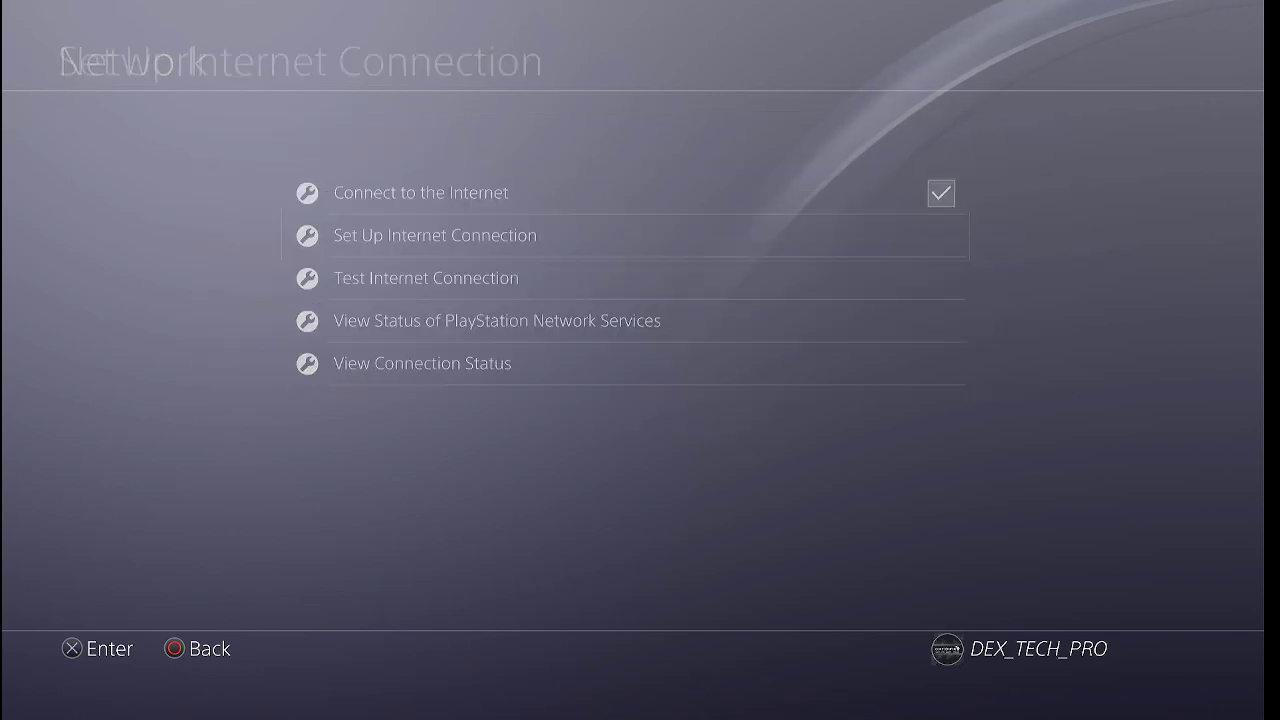
key("Up")
key("Down")
key("Return")
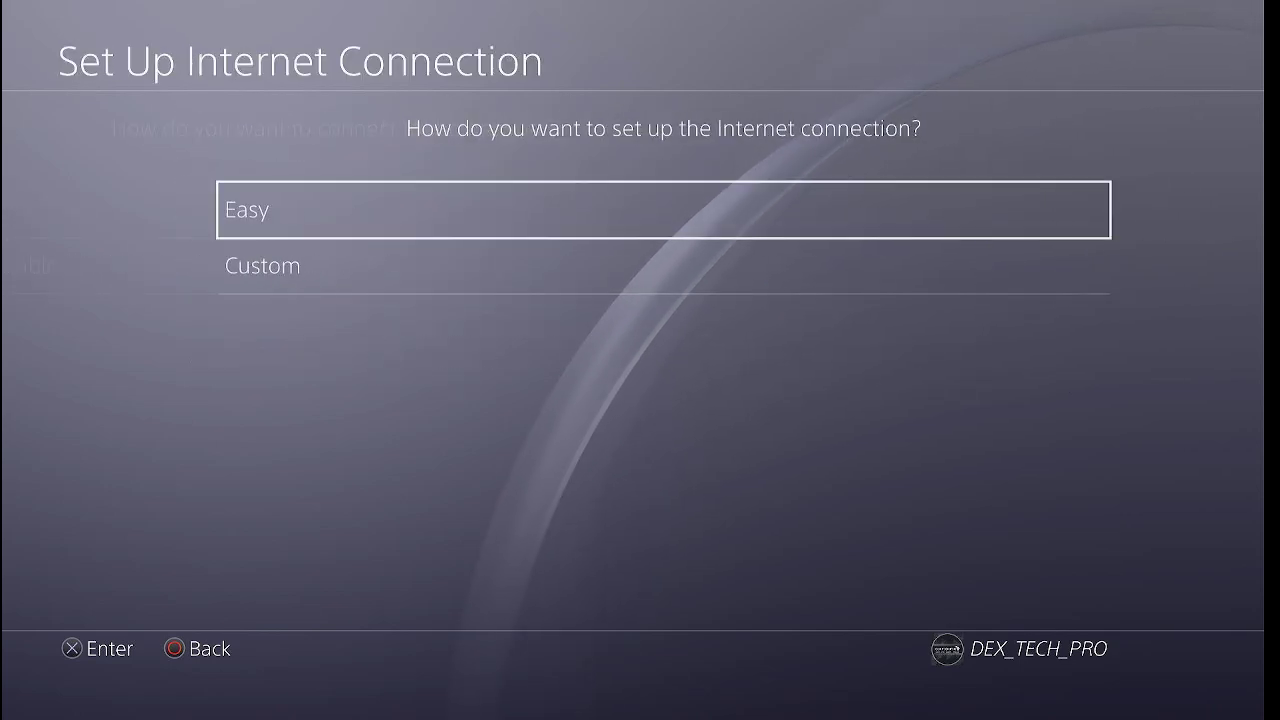
- Choose a Custom setup with PPPoE as the IP address setting and accept the filled-in PPPoE user ID and password
key("Down")
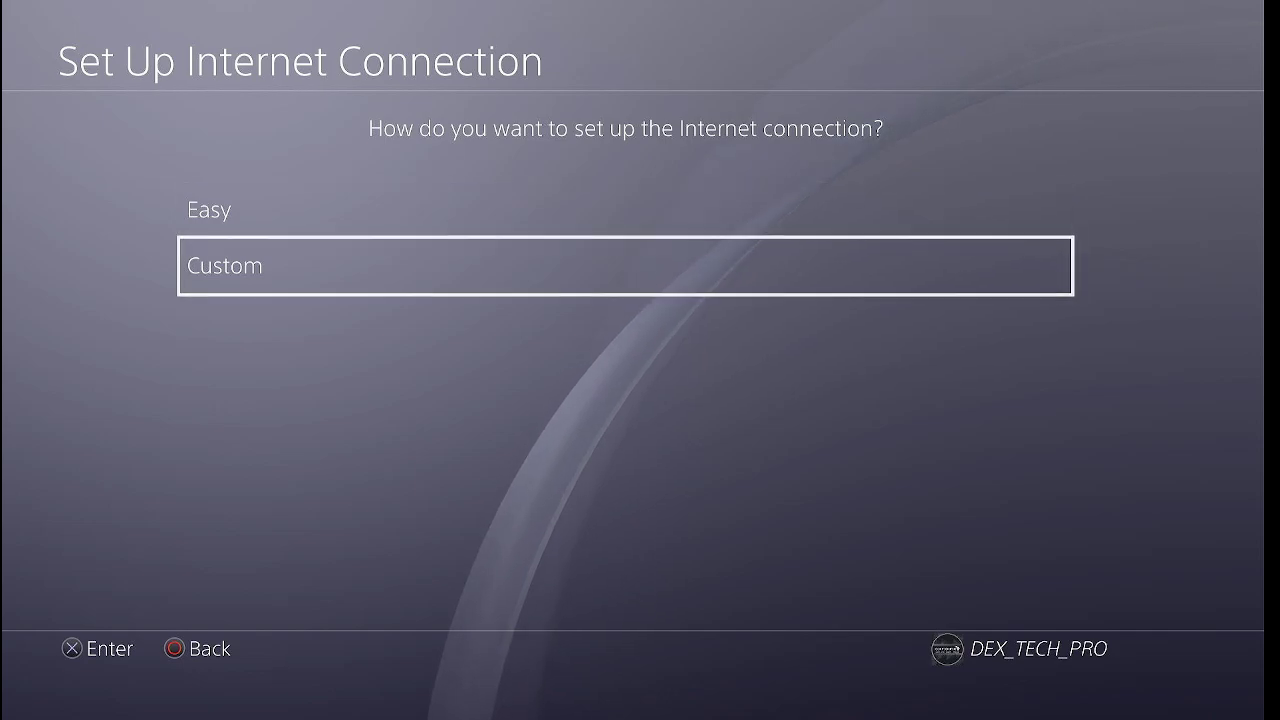
key("Return")
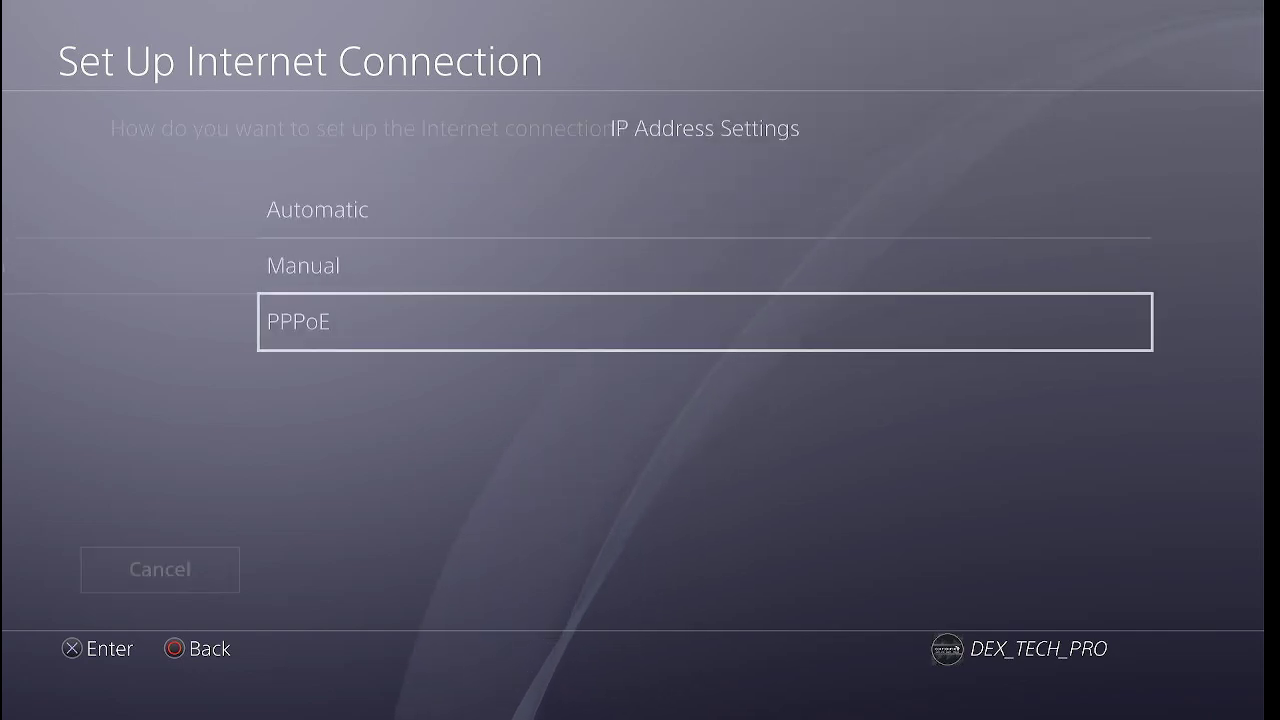
key("Up")
key("Down")
key("Return")
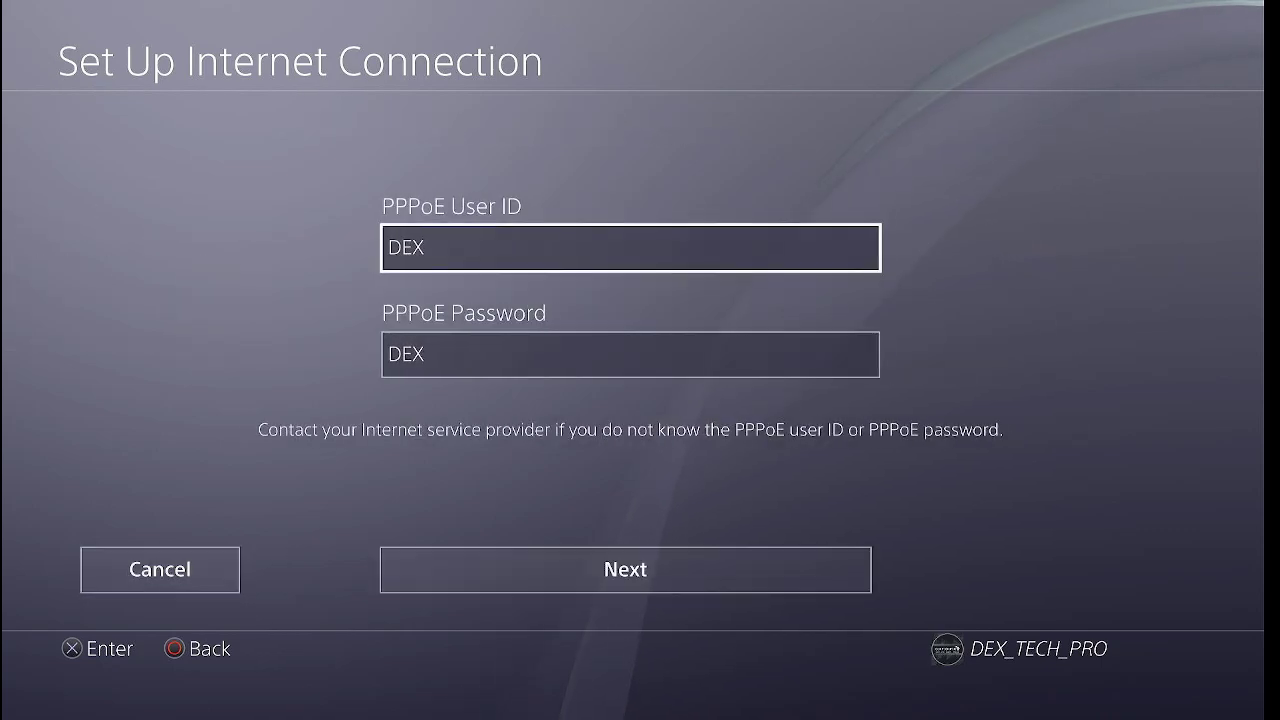
key("Down")
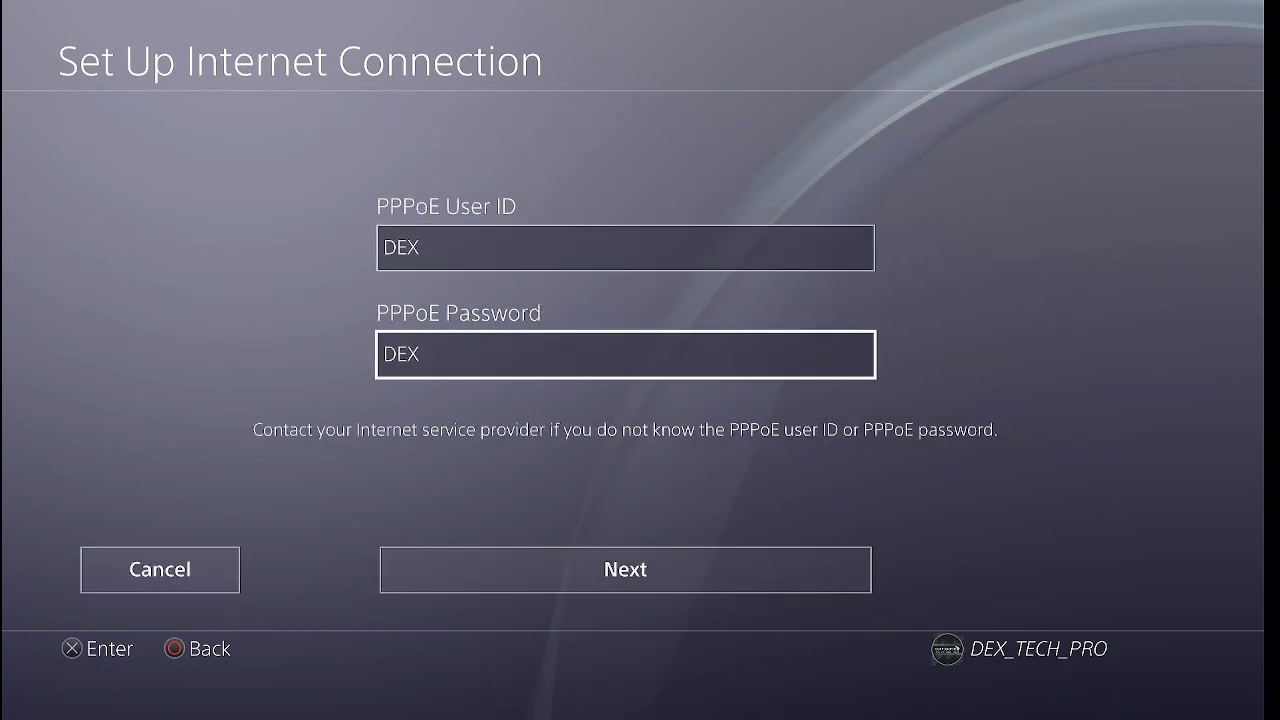
key("Down")
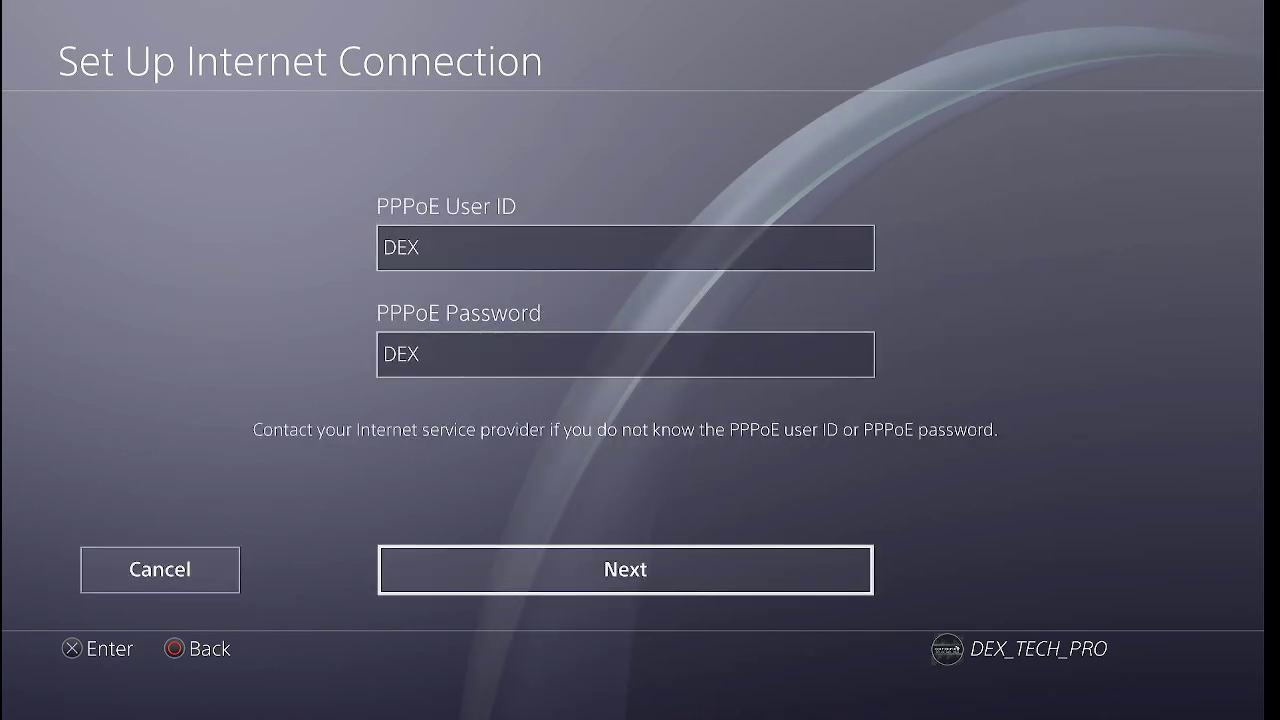
key("Return")
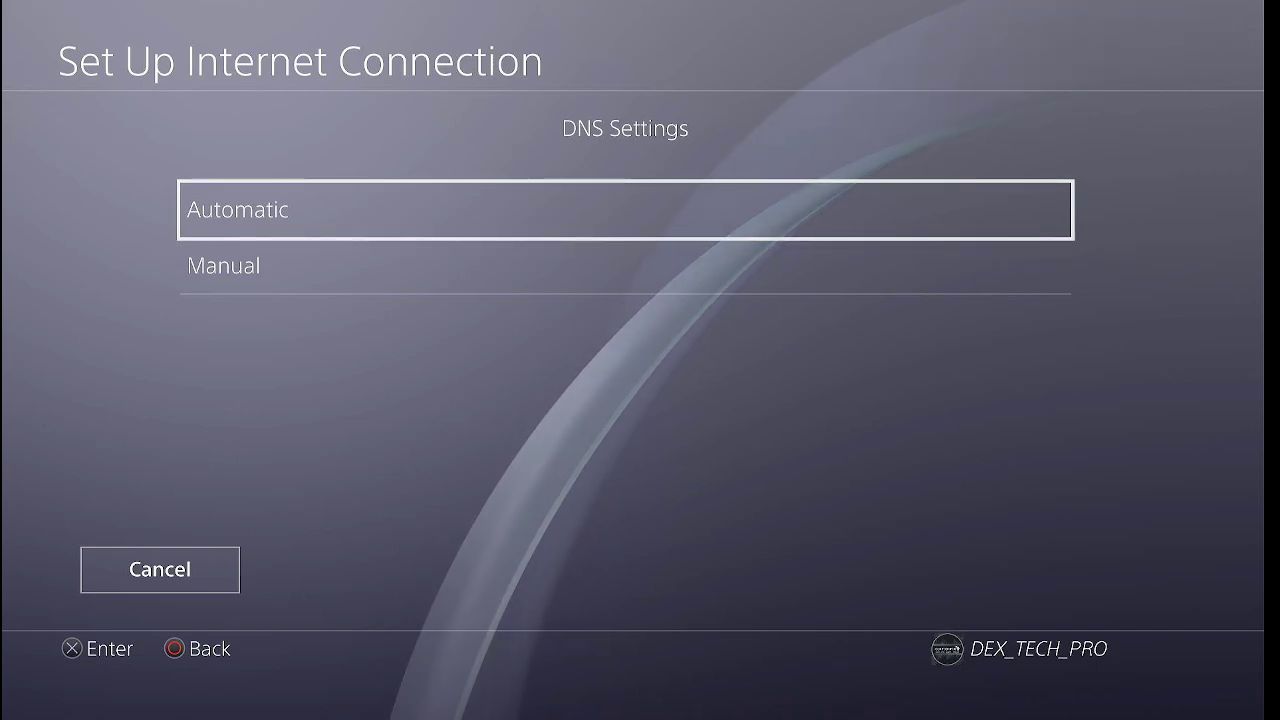
- Finish the connection setup with automatic DNS and MTU and no proxy server, and start the Internet connection test
key("Return")
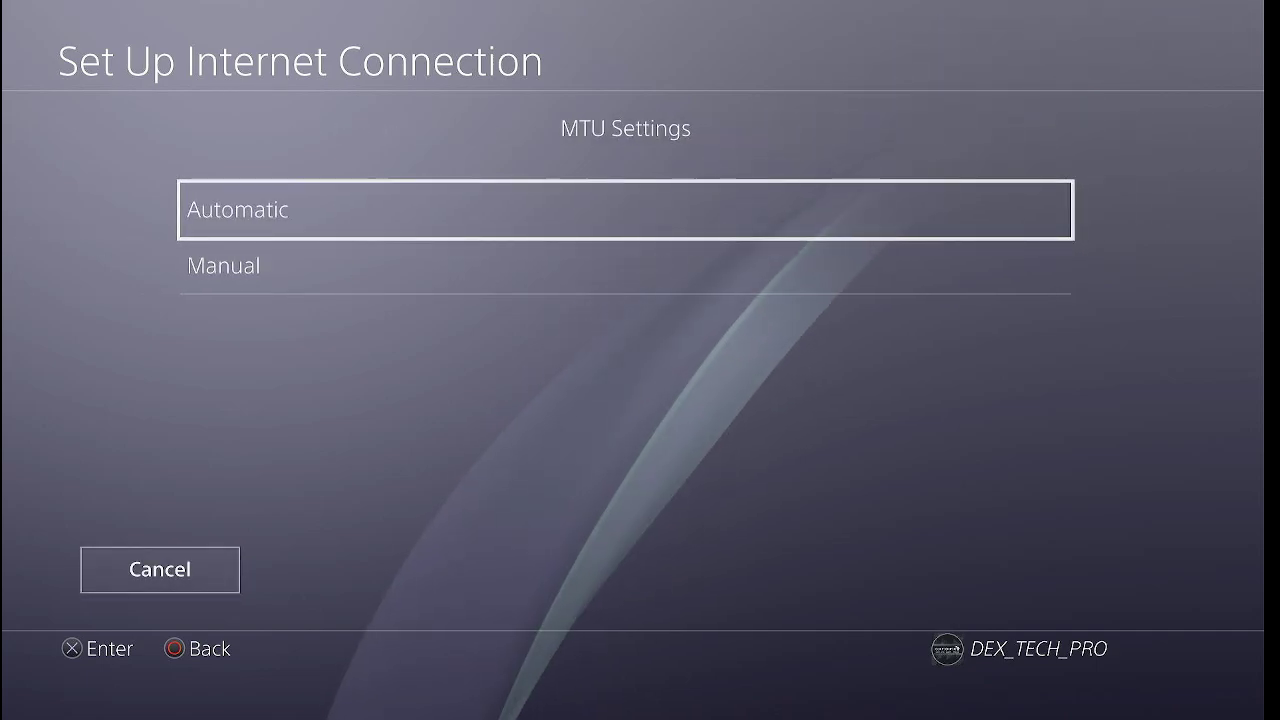
key("Return")
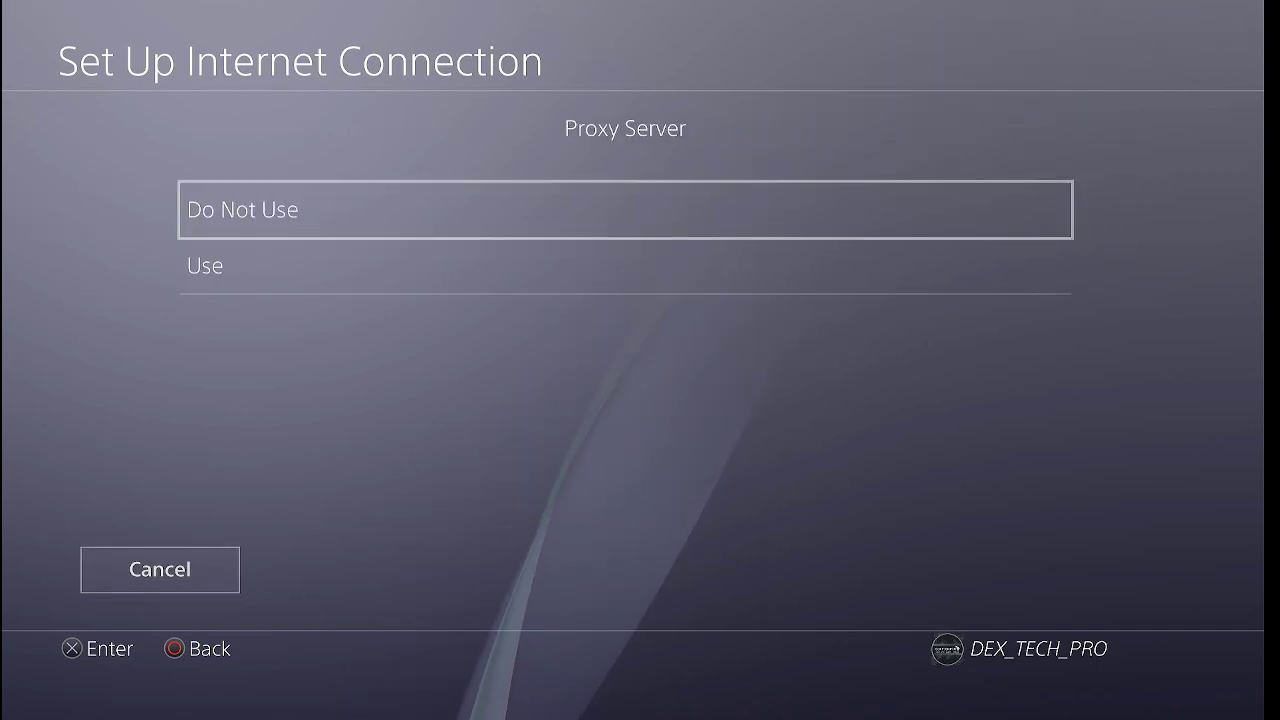
key("Return")
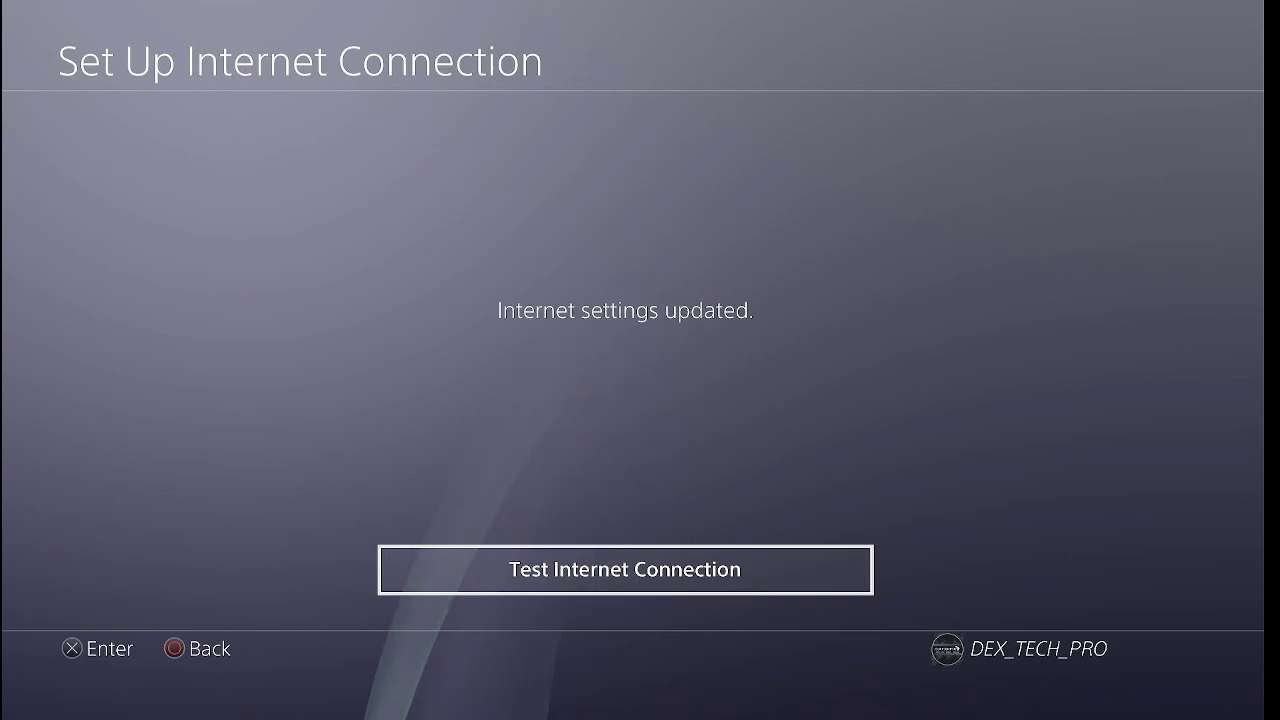
key("Return")
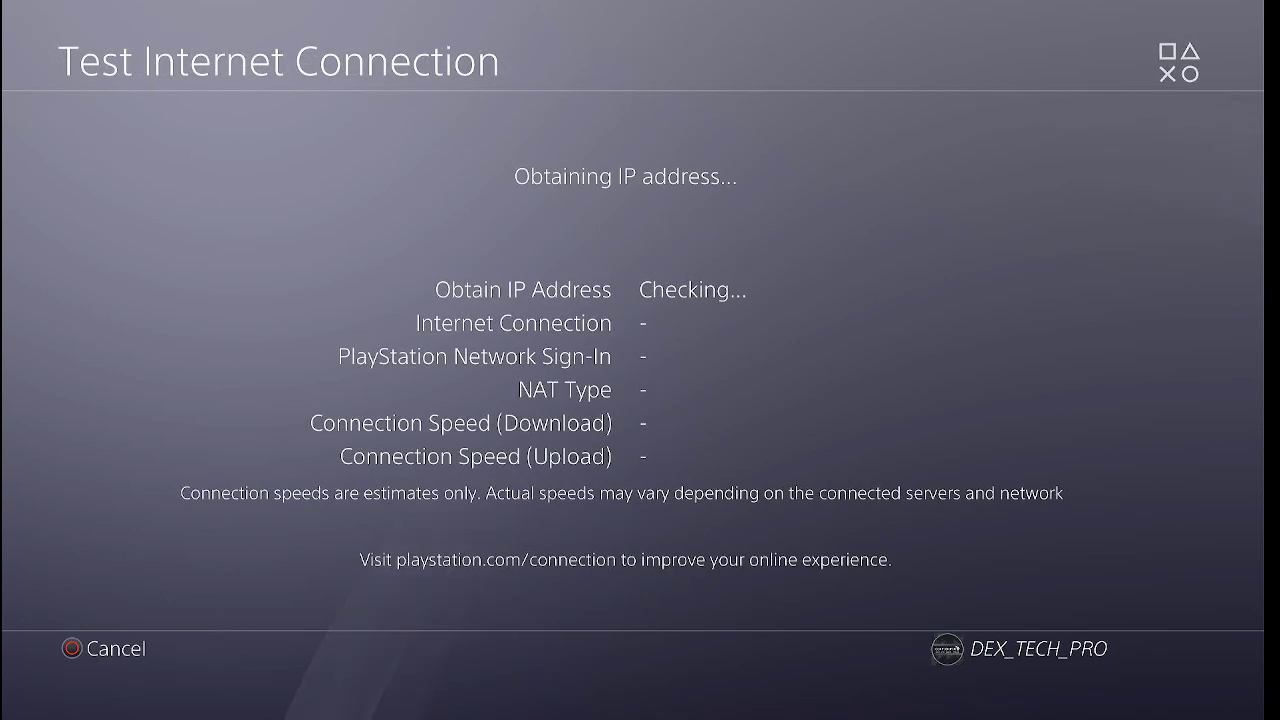
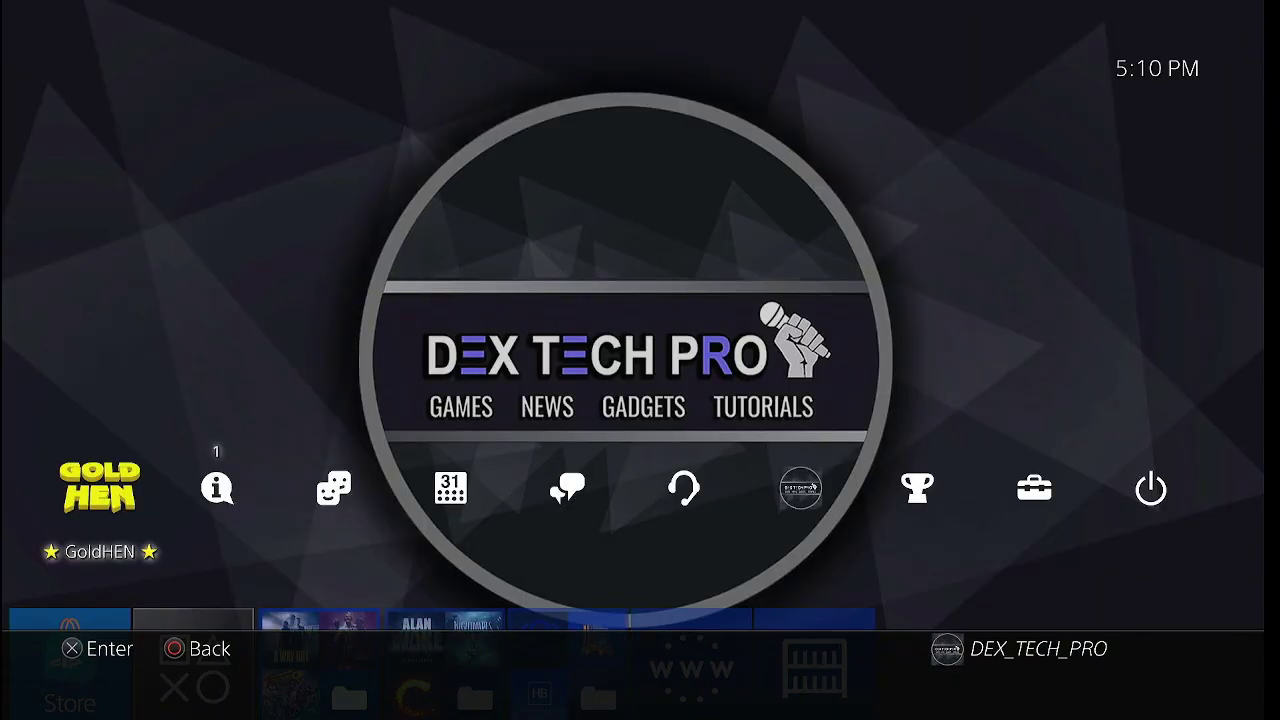
- View System Information in the console's settings to check the system software and GoldHEN version, and return to the home screen
key("Right")
key("Right")
key("Right")
key("Right")
key("Right")
key("Right")
key("Right")
key("Right")
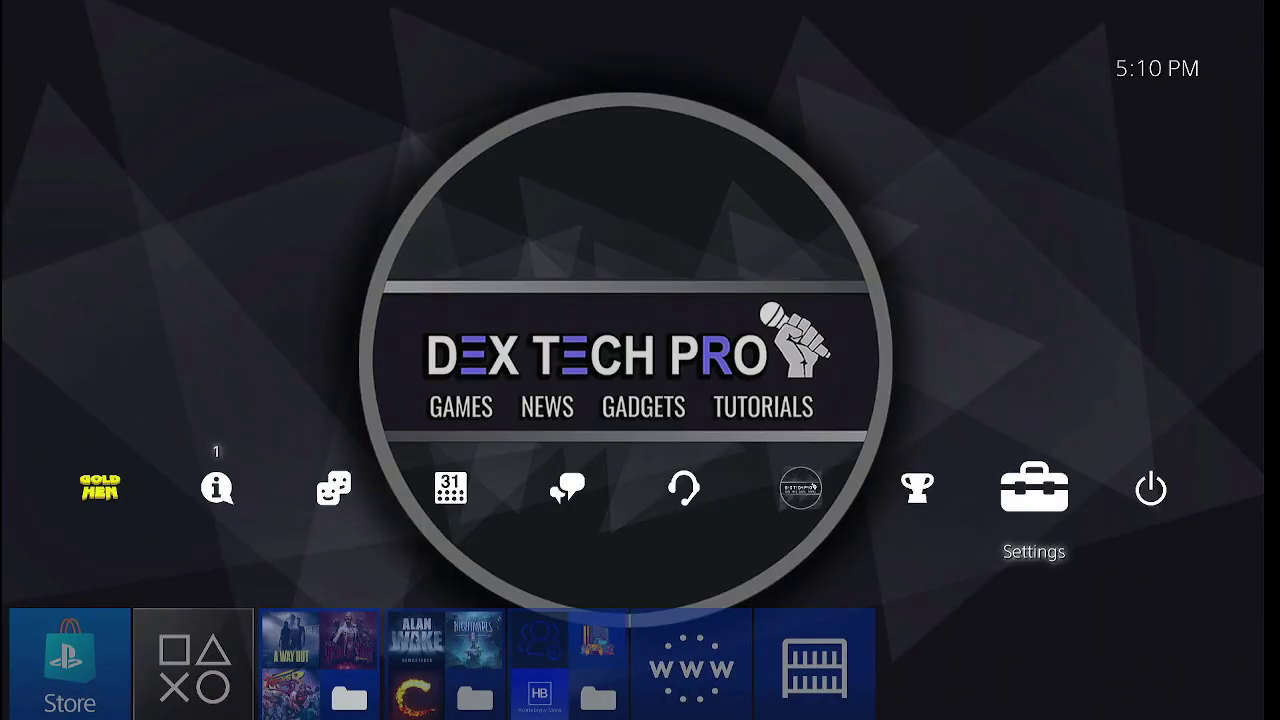
key("Return")
key("Down")
key("Down")
key("Down")
key("Down")
key("Down")
key("Down")
key("Down")
key("Down")
key("Down")
key("Down")
key("Down")
key("Down")
key("Down")
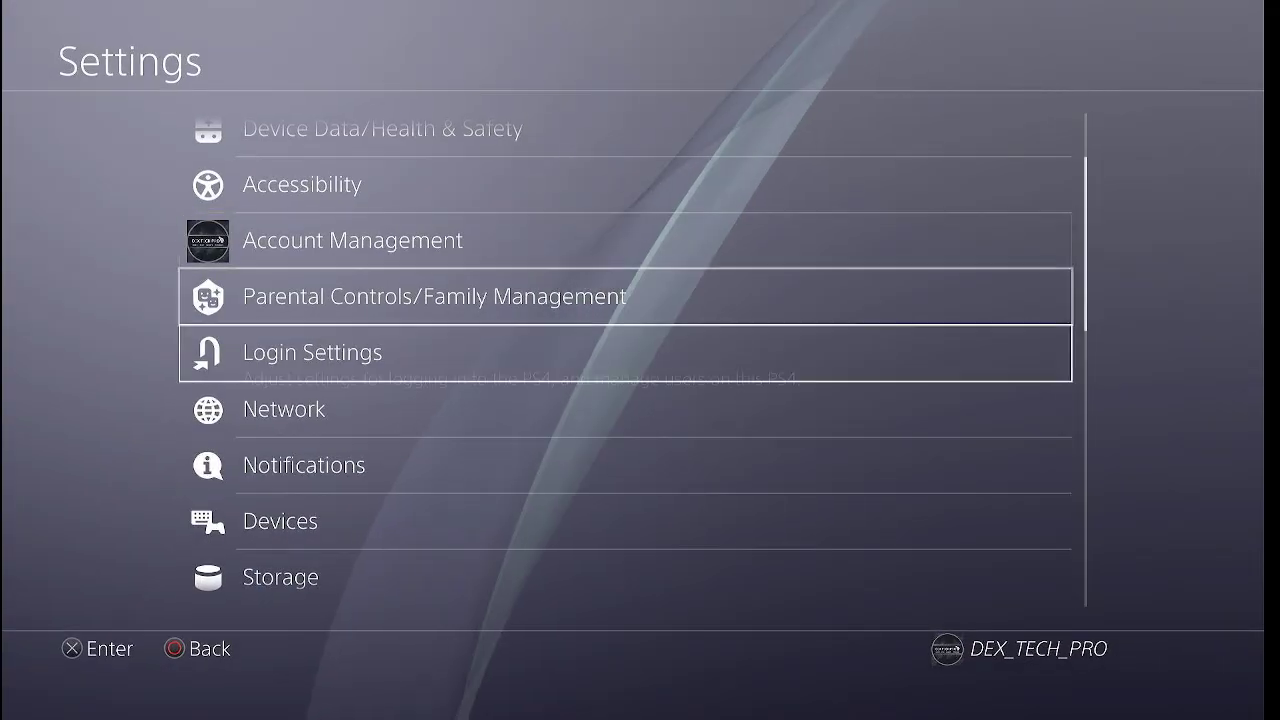
key("Down")
key("Down")
key("Down")
key("Down")
key("Down")
key("Down")
key("Down")
key("Up")
key("Up")
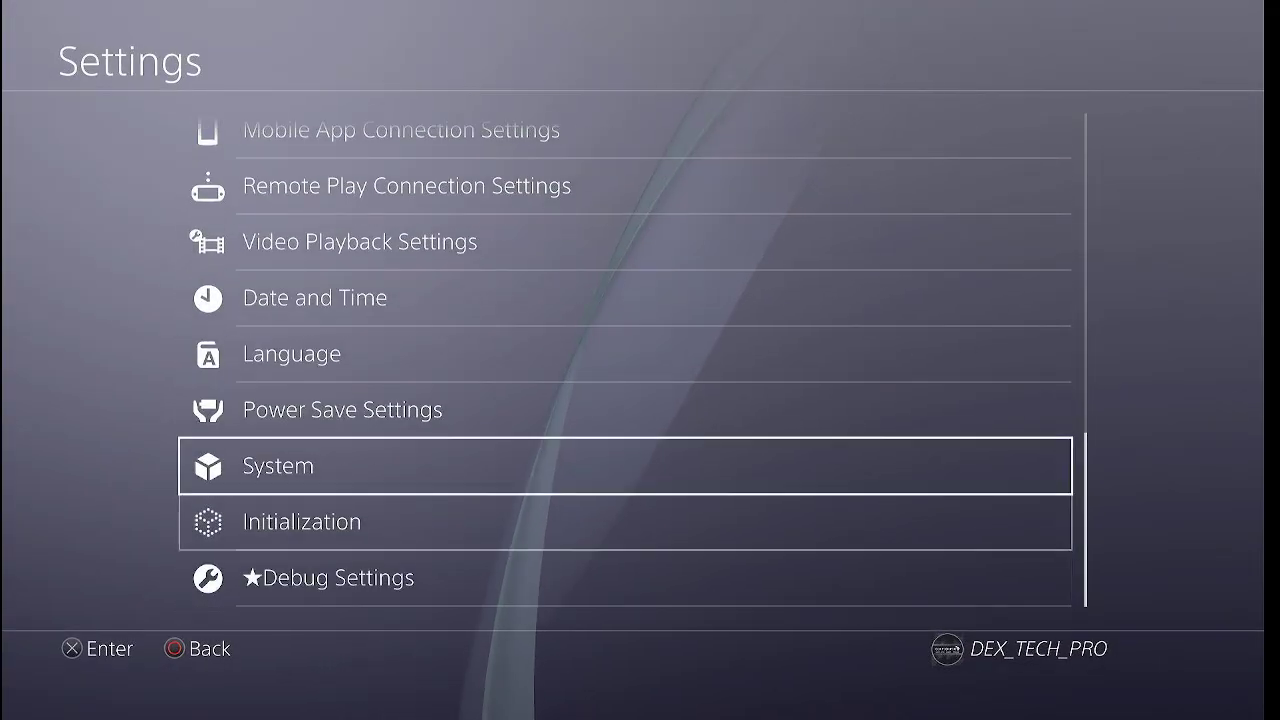
key("Return")
key("Return")
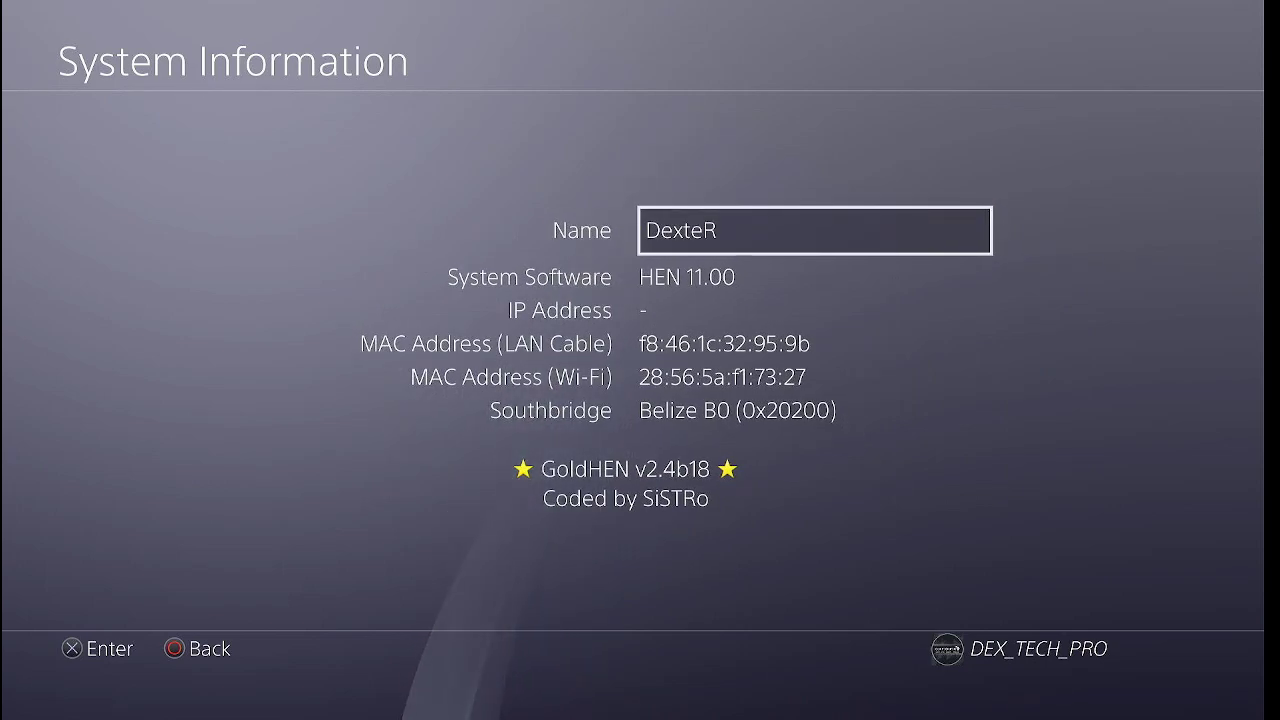
key("Escape")
key("Escape")
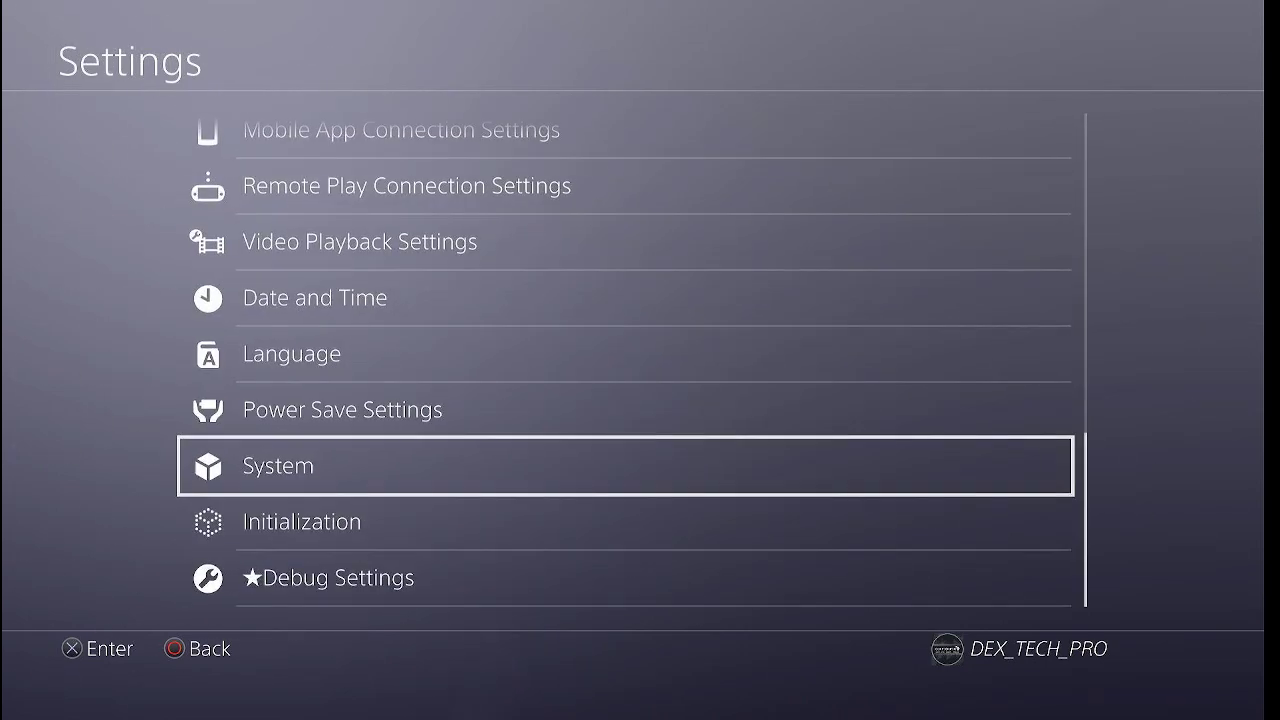
key("Escape")
- Open Cheat Settings in the GoldHEN menu and go through its options down to the cheat archive update
key("Left")
key("Left")
key("Left")
key("Left")
key("Left")
key("Left")
key("Left")
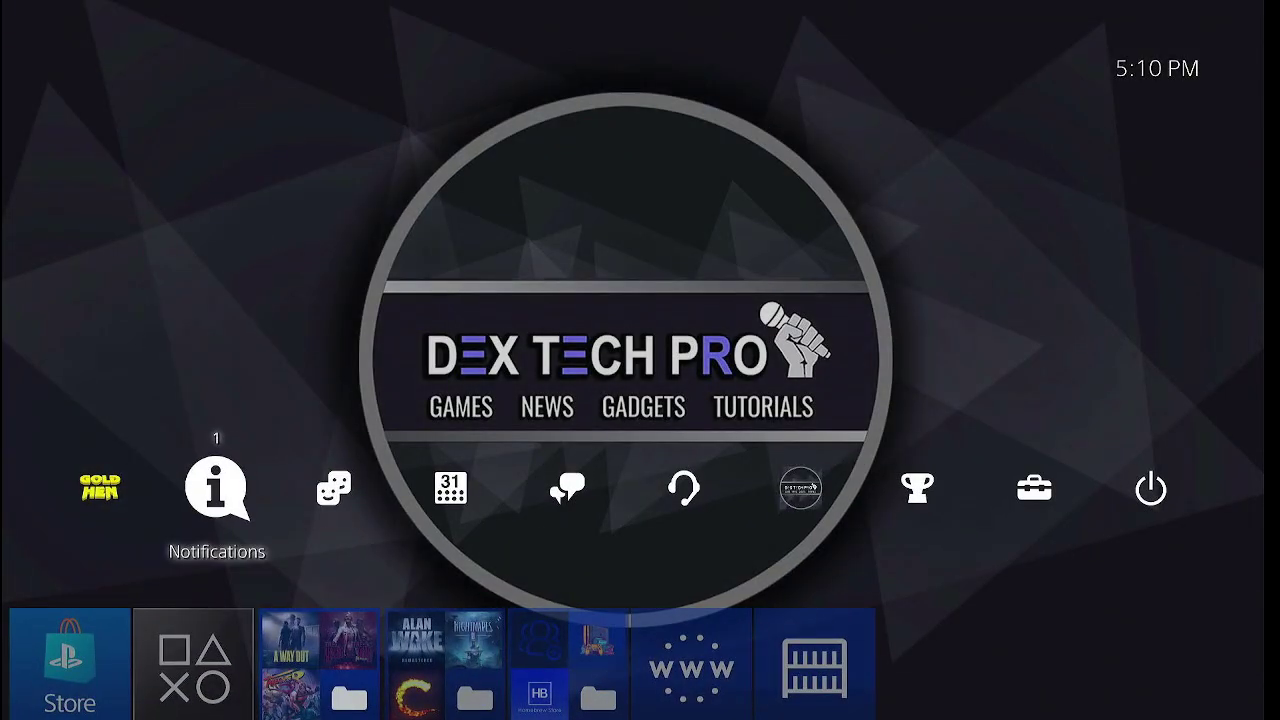
key("Left")
key("Return")
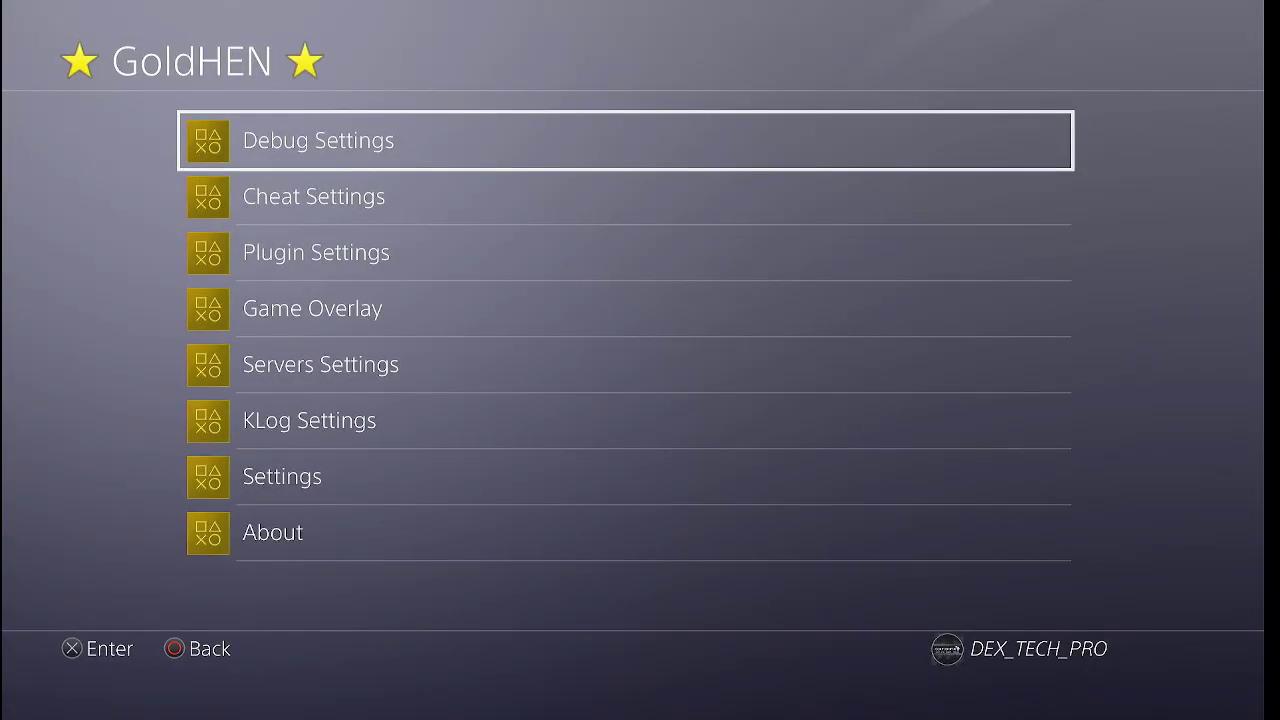
key("Down")
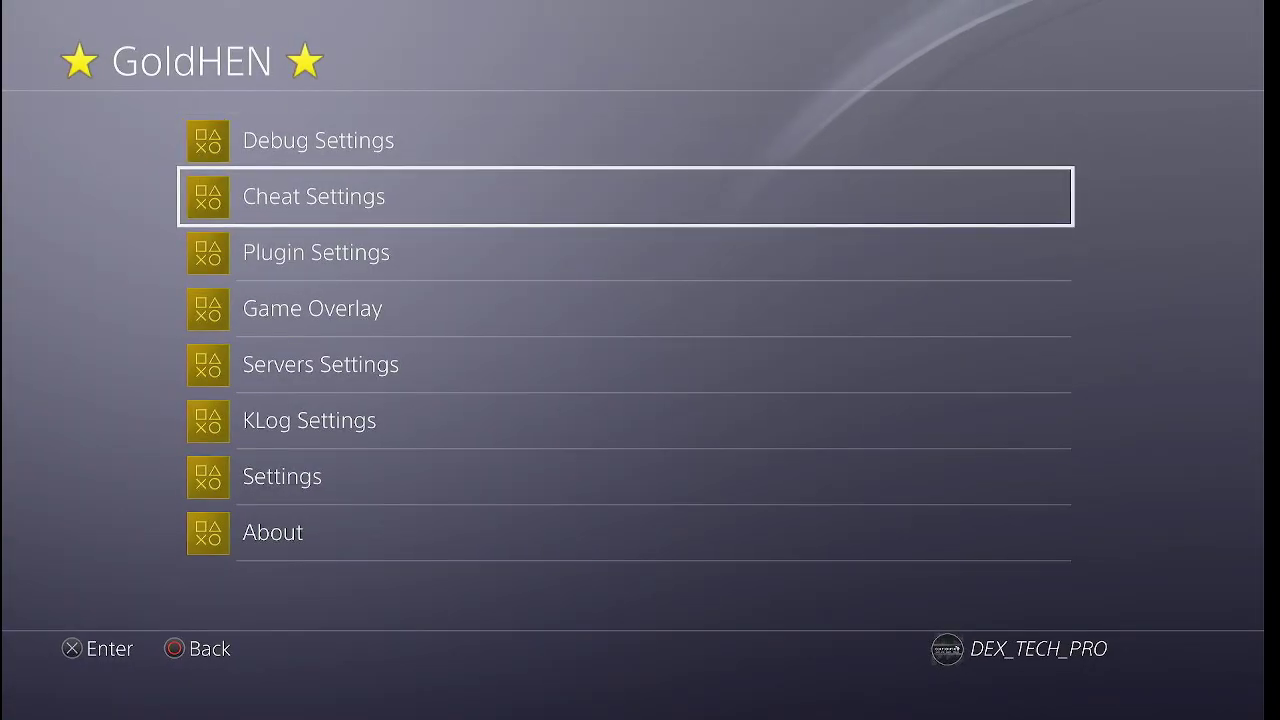
key("Return")
key("Down")
key("Down")
key("Down")
key("Down")
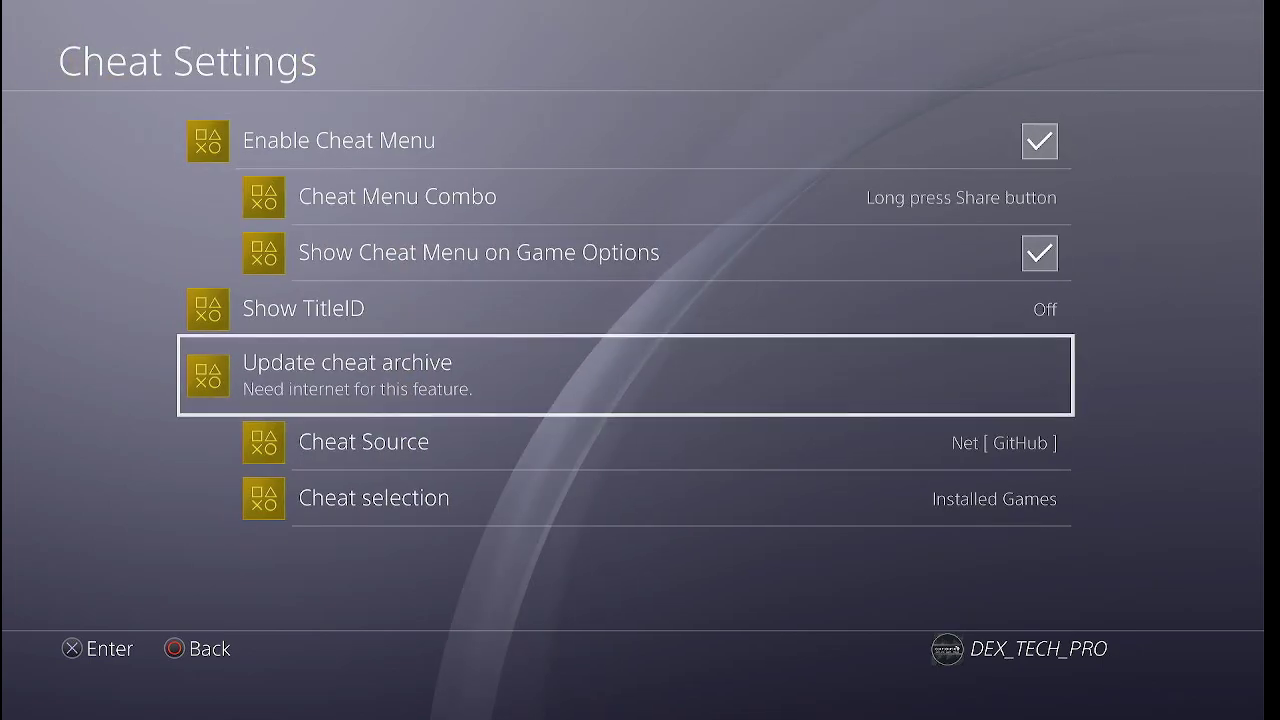
- Review the Net, Usb and Hdd options available for Cheat Source and close the list
key("Down")
key("Down")
key("Up")
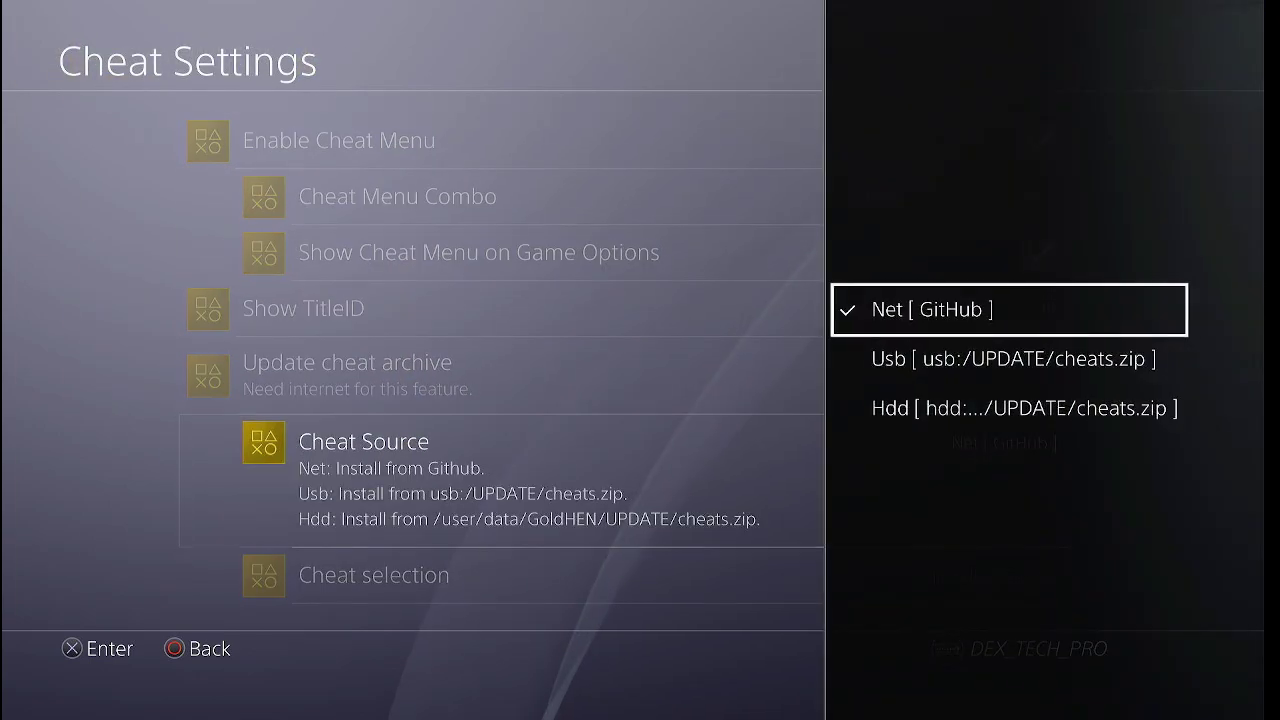
key("Down")
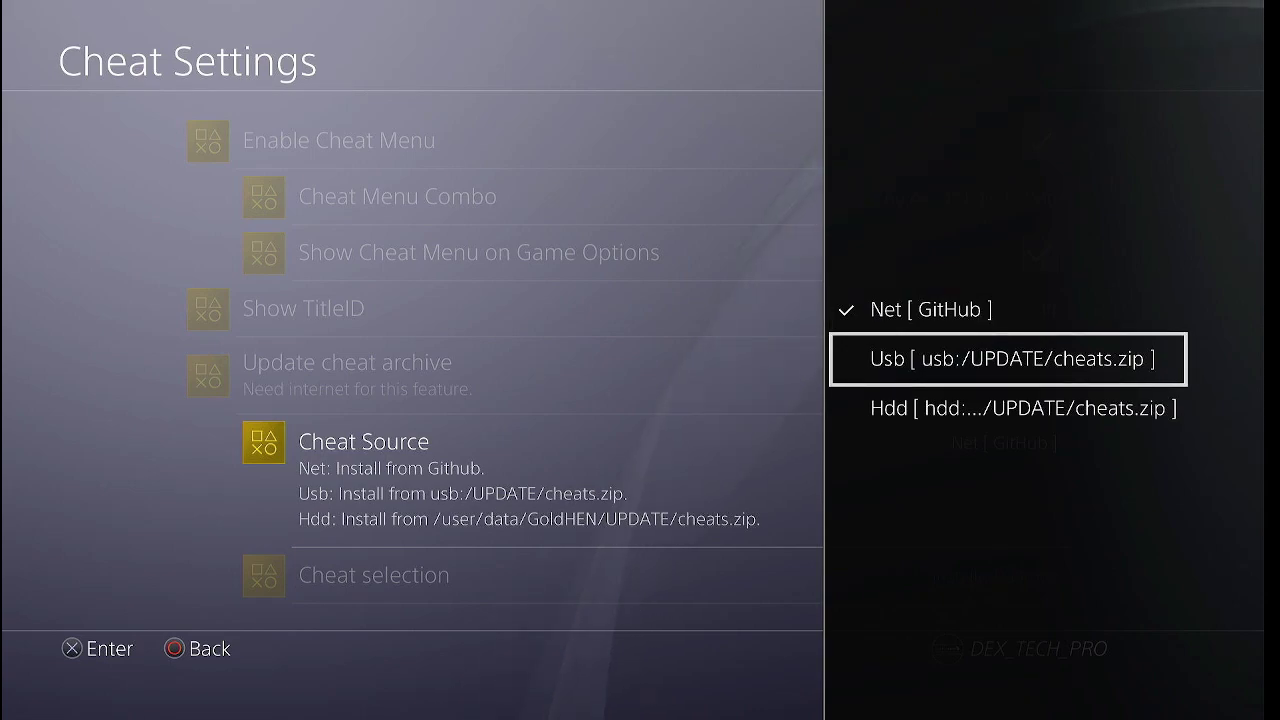
key("Down")
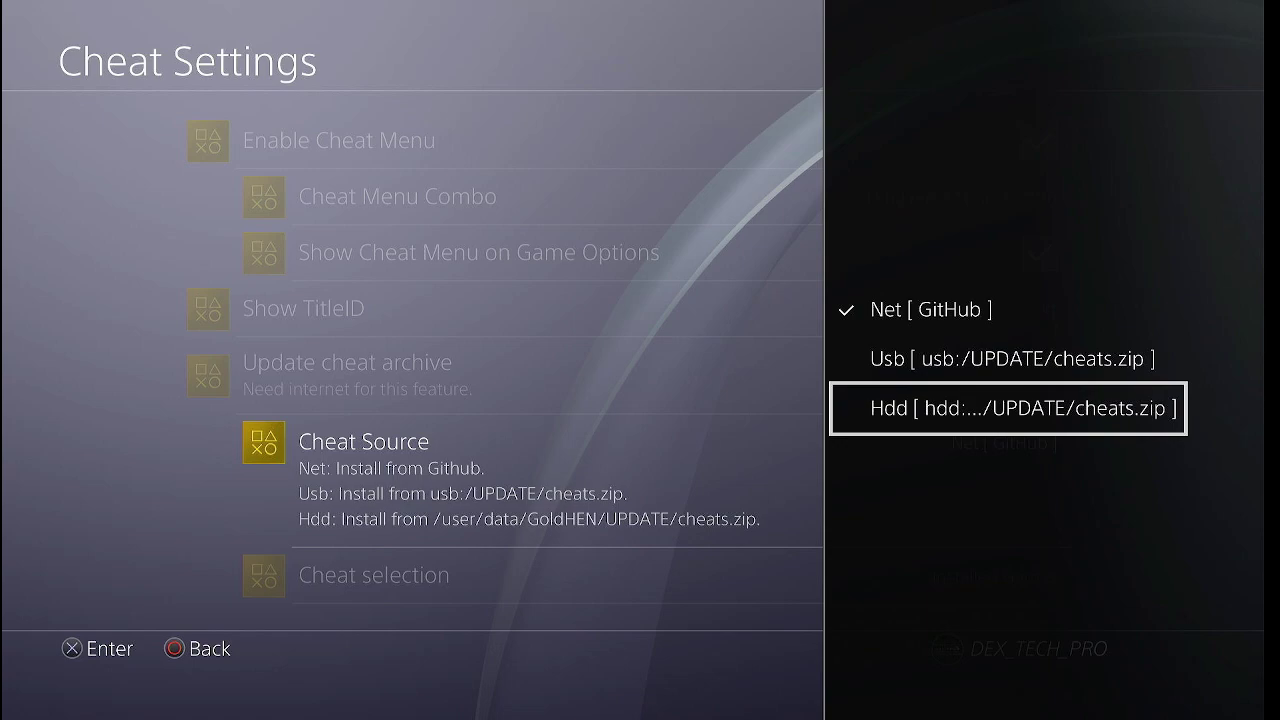
key("Escape")
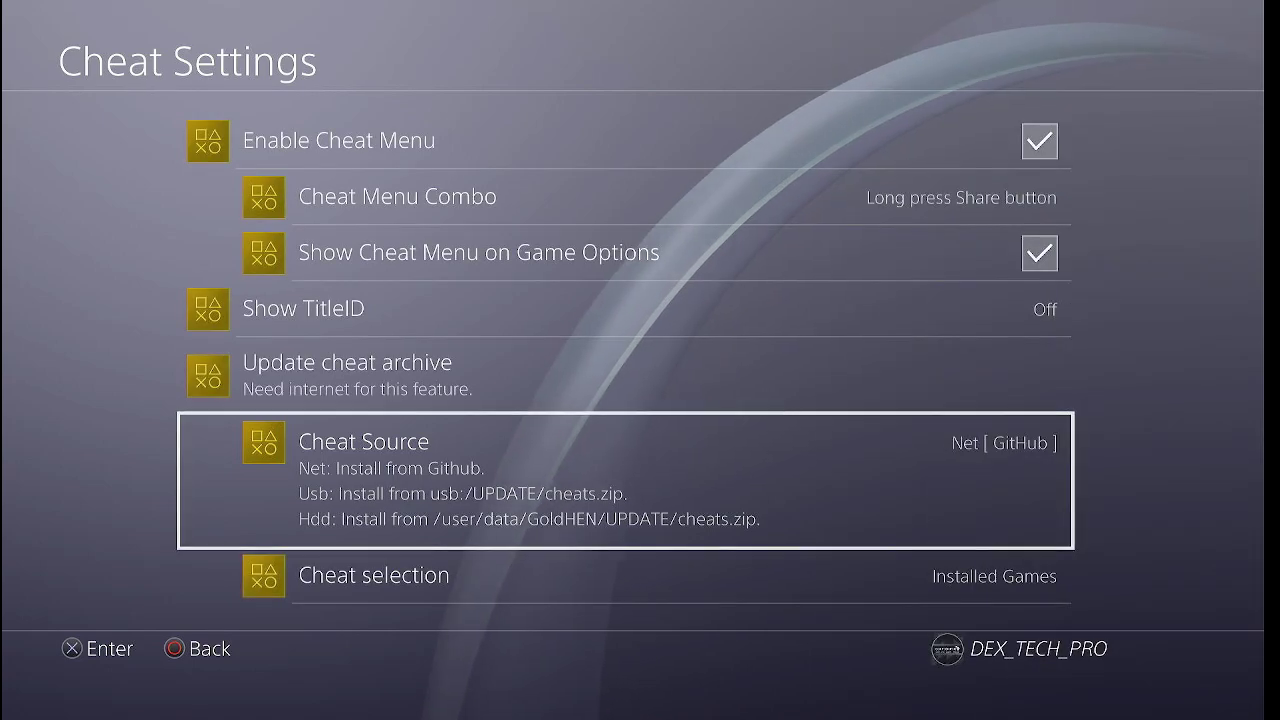
- Set Cheat selection to Installed Games
key("Down")
key("Return")
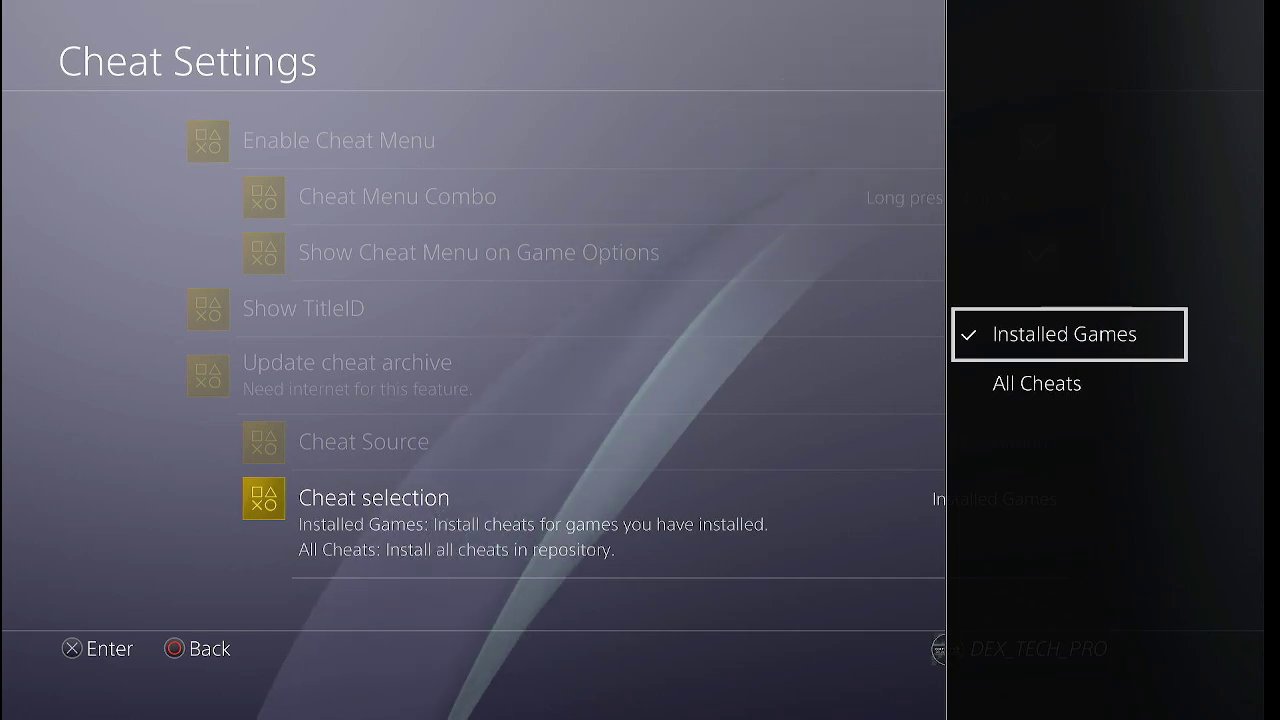
key("Down")
key("Up")
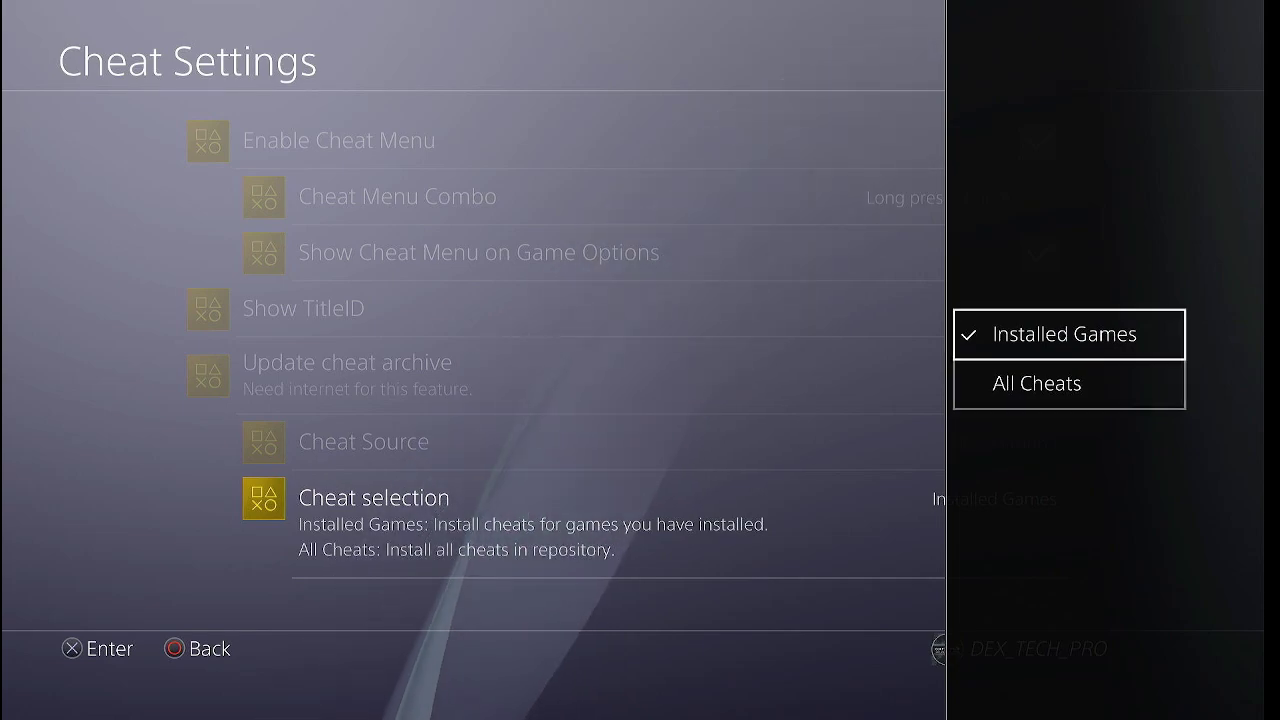
key("Up")
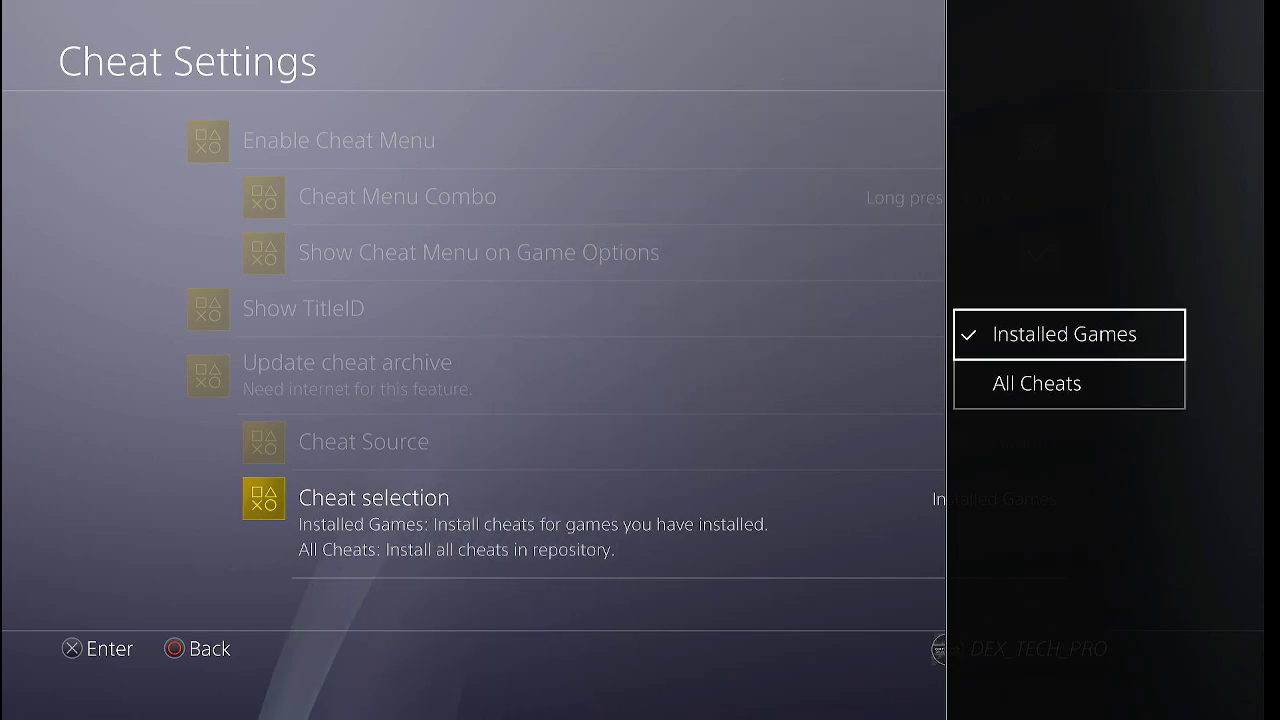
key("Return")
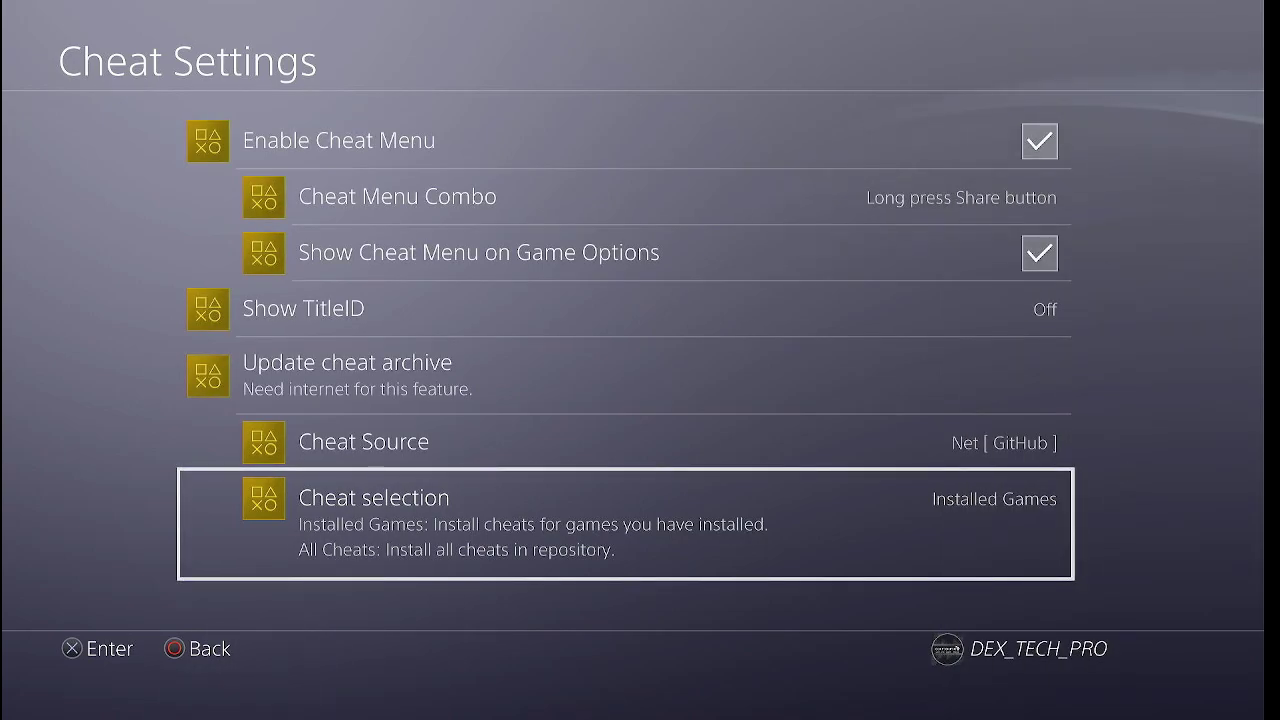
- Leave the GoldHEN menu and browse the games in the Multiplayer folder on the home screen
key("Escape")
key("Escape")
key("Down")
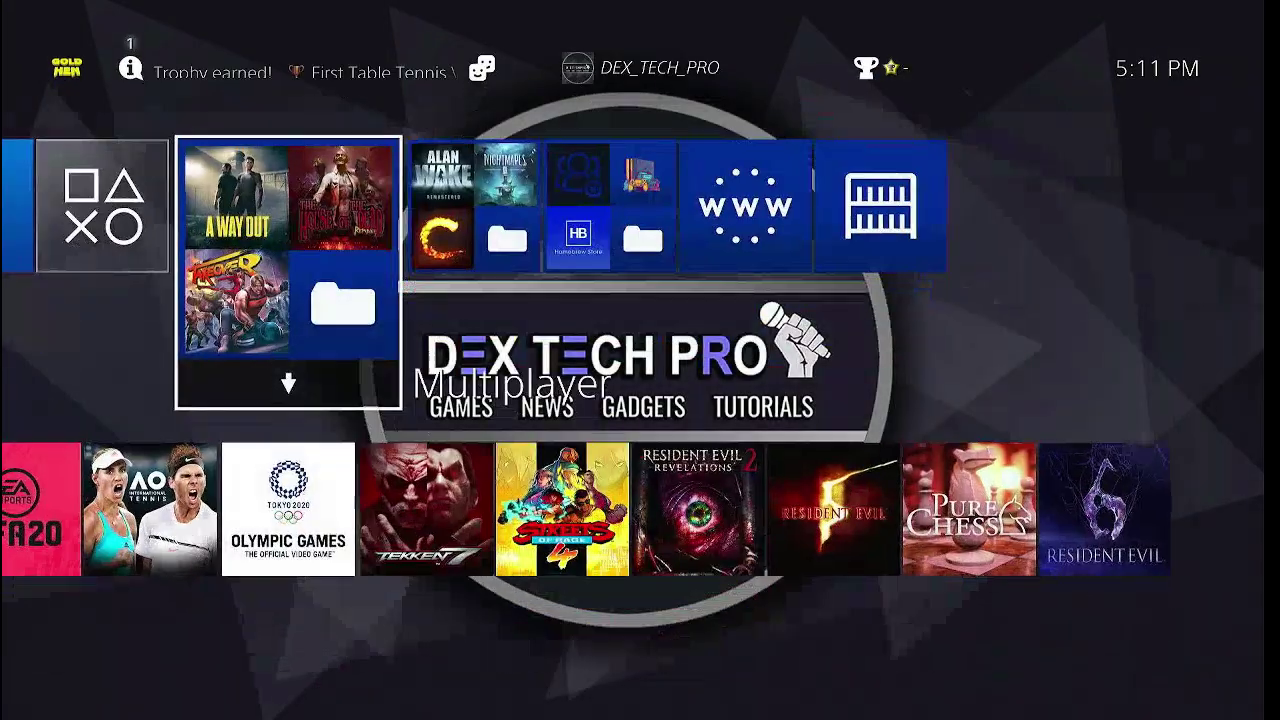
key("Down")
key("Left")
key("Up")
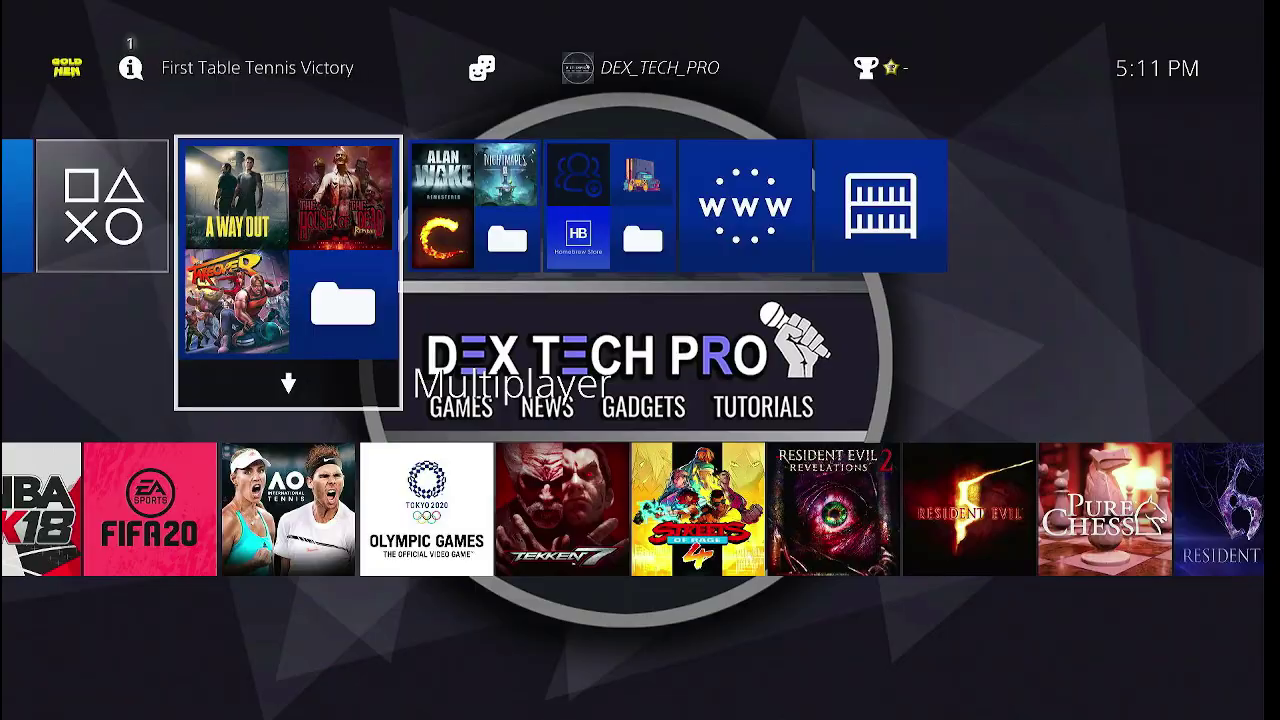